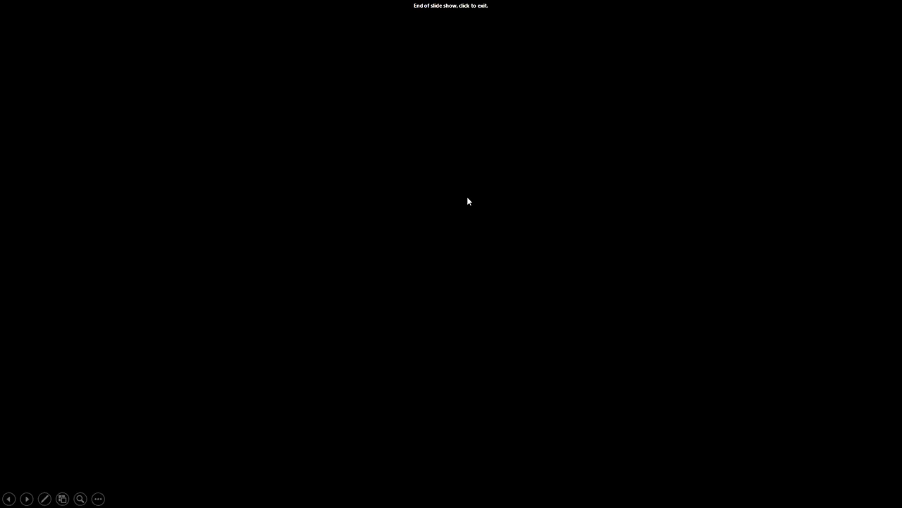
# Exit the finished slide show and switch to the CMC Markets platform in the browser.
pyautogui.click(468, 201)
pyautogui.click(849, 8)
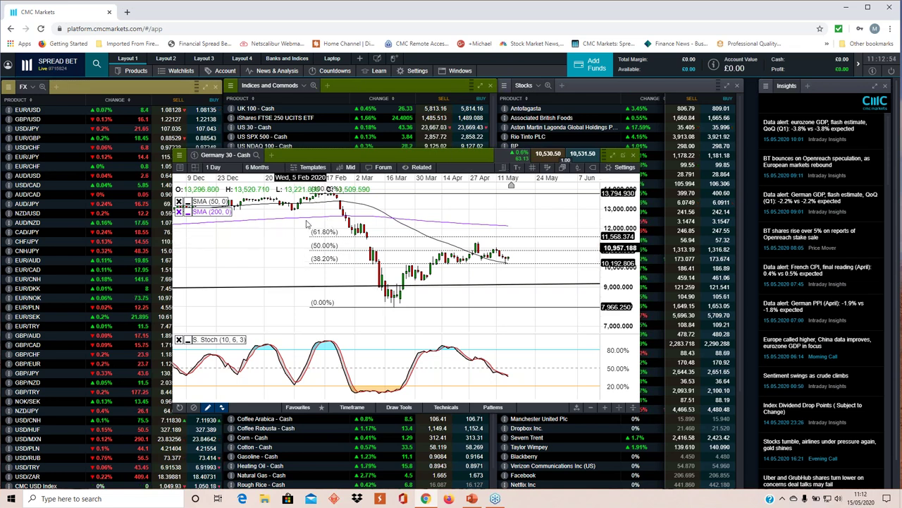
# Reposition and enlarge the Germany 30 daily chart, review its recent price action, and close it.
pyautogui.moveTo(226, 154); pyautogui.dragTo(158, 140)
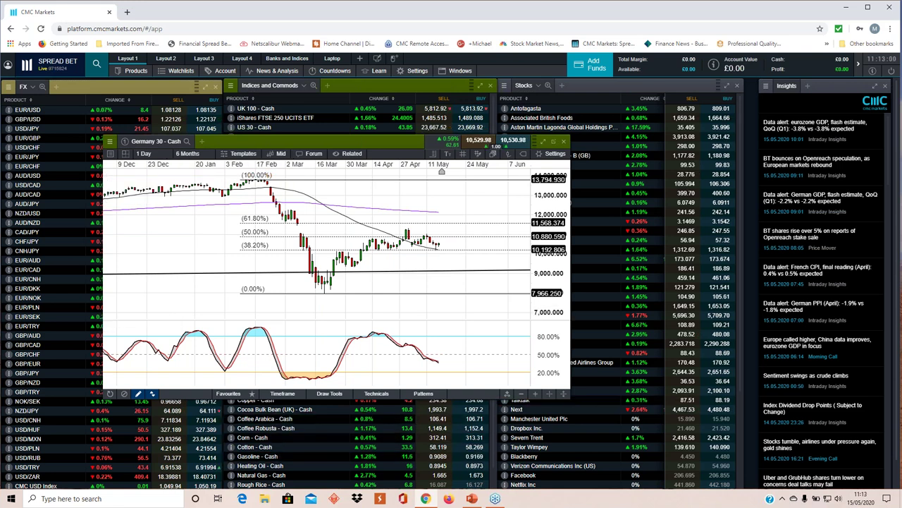
pyautogui.moveTo(569, 398); pyautogui.dragTo(626, 433)
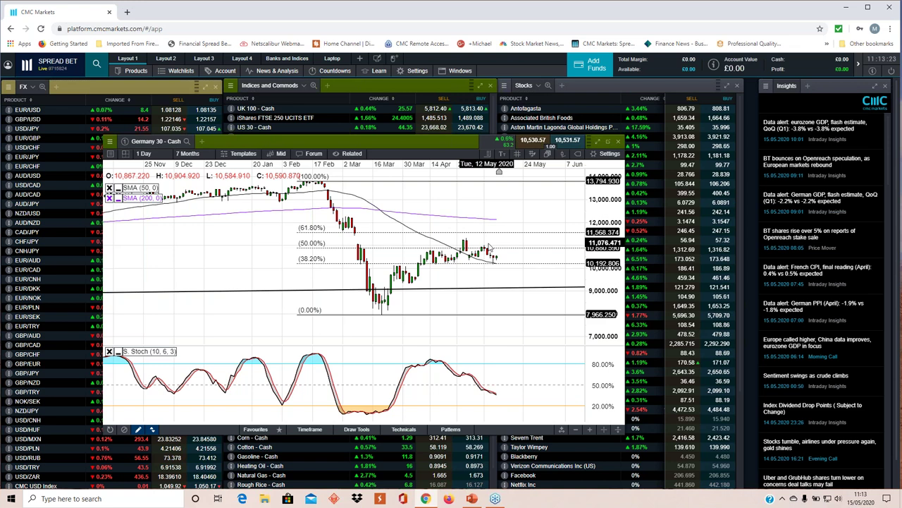
pyautogui.scroll(2, 423, 257)
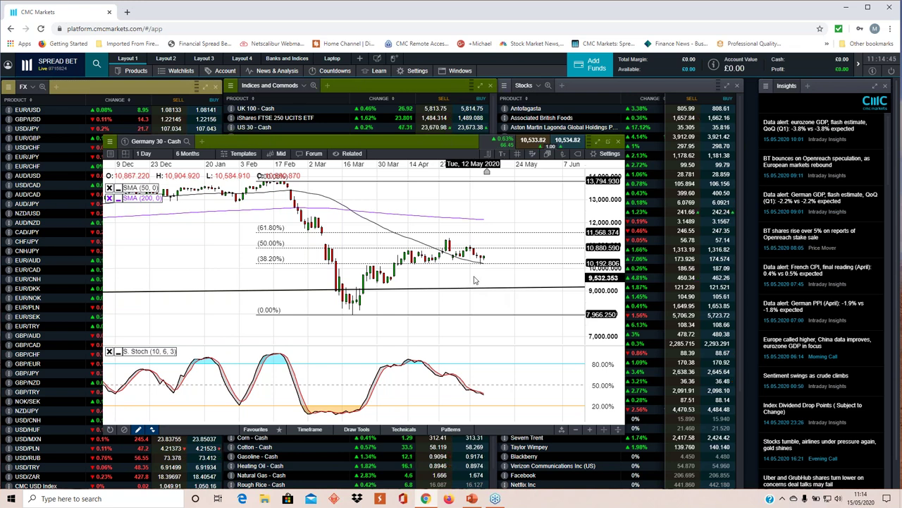
pyautogui.click(621, 143)
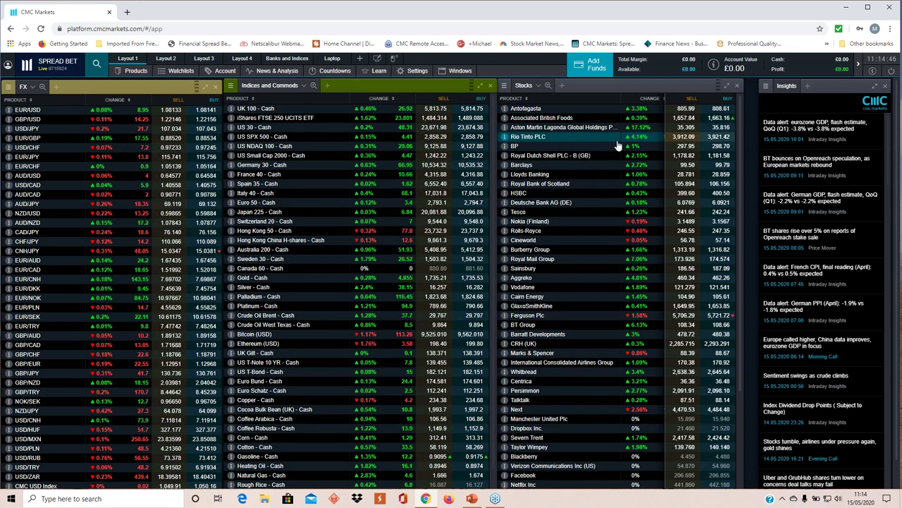
# Open the UK 100 chart, enlarge it over the watchlists for review, and close it.
pyautogui.click(247, 111)
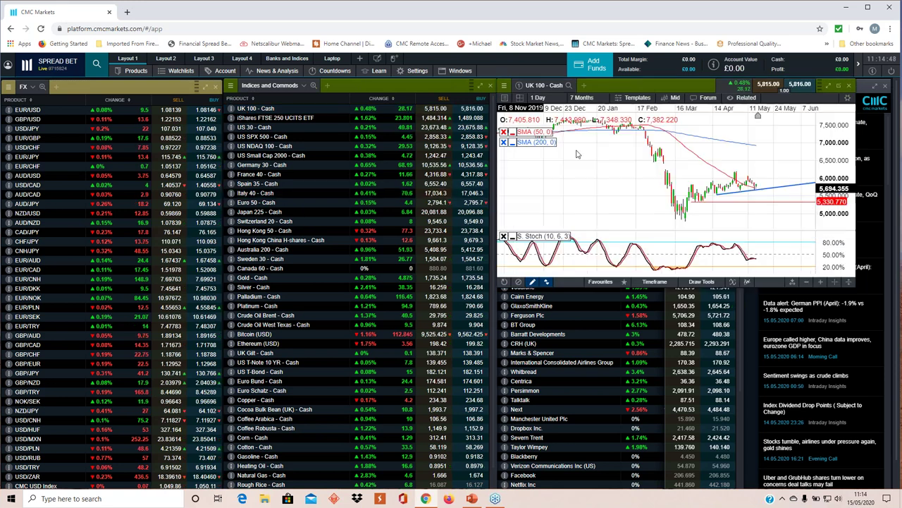
pyautogui.moveTo(635, 88); pyautogui.dragTo(217, 187)
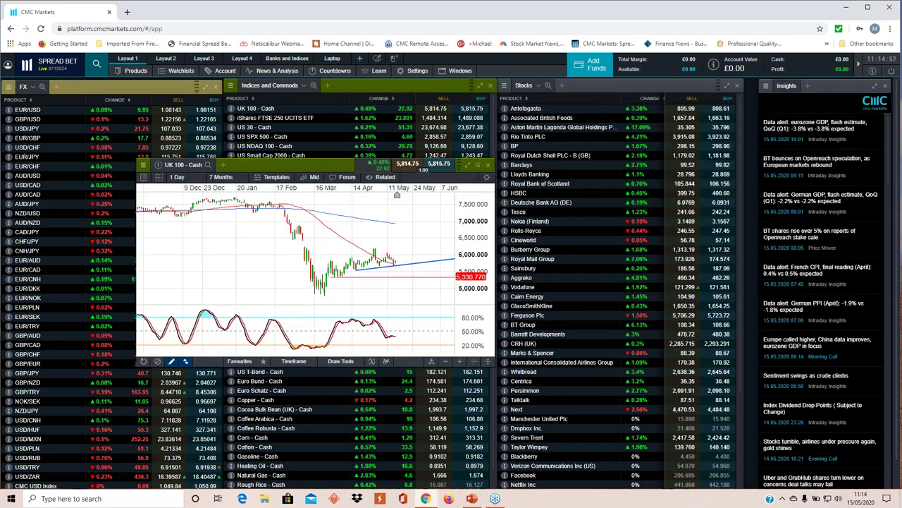
pyautogui.moveTo(490, 368); pyautogui.dragTo(638, 428)
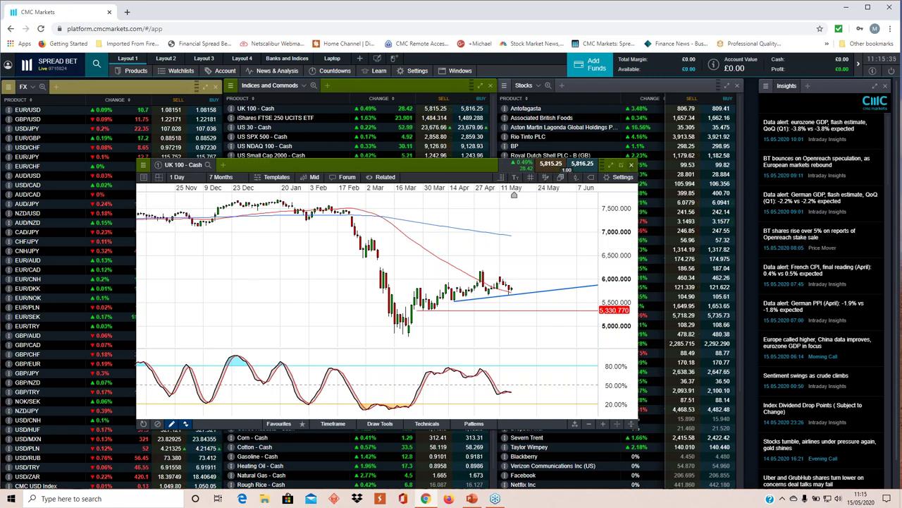
pyautogui.click(631, 164)
# Open the US SPX 500 chart, enlarge and reposition it for review, and close it.
pyautogui.click(249, 137)
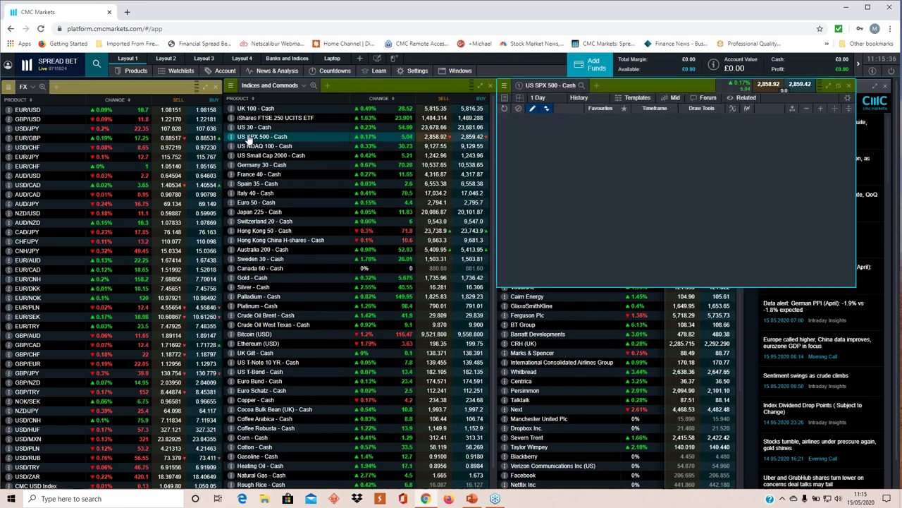
pyautogui.moveTo(614, 85); pyautogui.dragTo(195, 211)
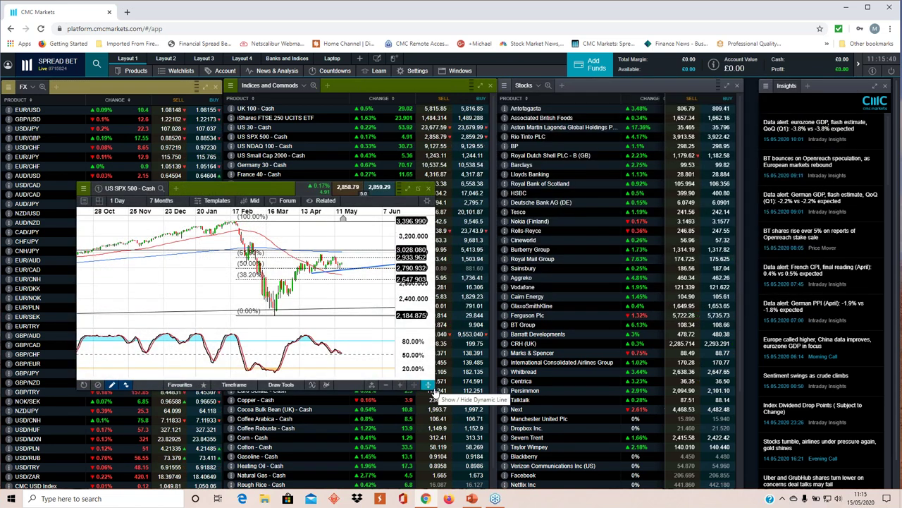
pyautogui.moveTo(435, 392); pyautogui.dragTo(626, 478)
pyautogui.moveTo(379, 189); pyautogui.dragTo(419, 135)
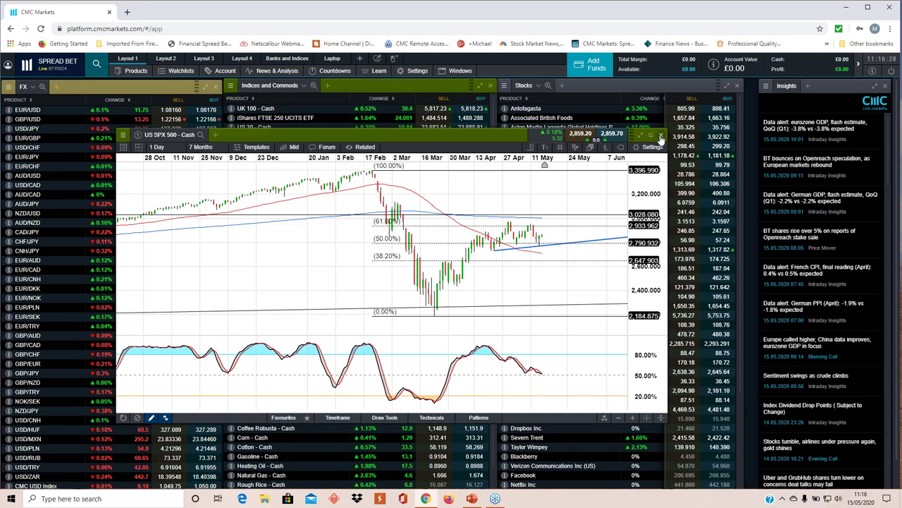
pyautogui.click(660, 134)
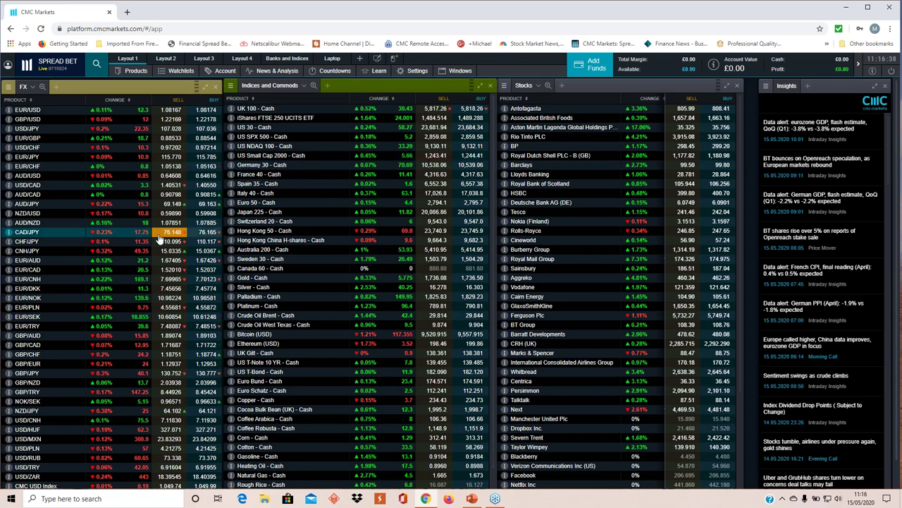
# Open the EUR/GBP chart and delete the descending blue trendline drawn across the April highs.
pyautogui.click(32, 139)
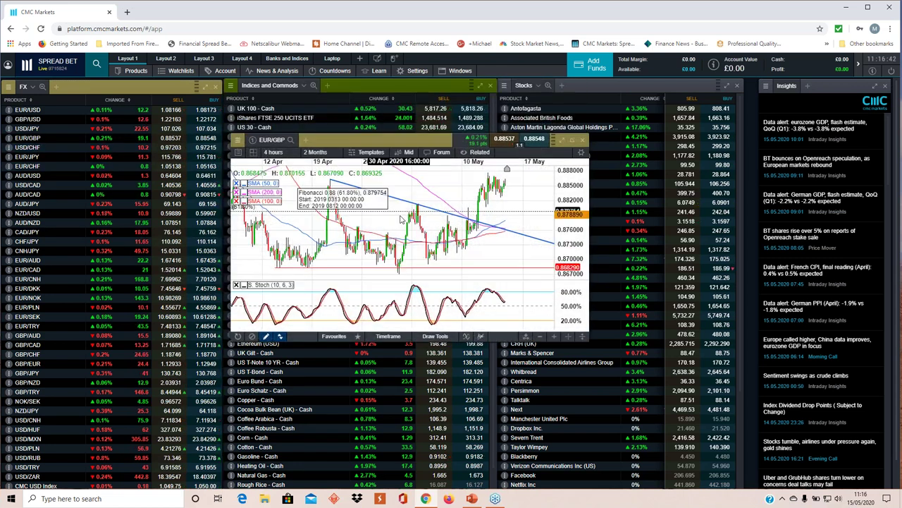
pyautogui.scroll(4, 405, 213)
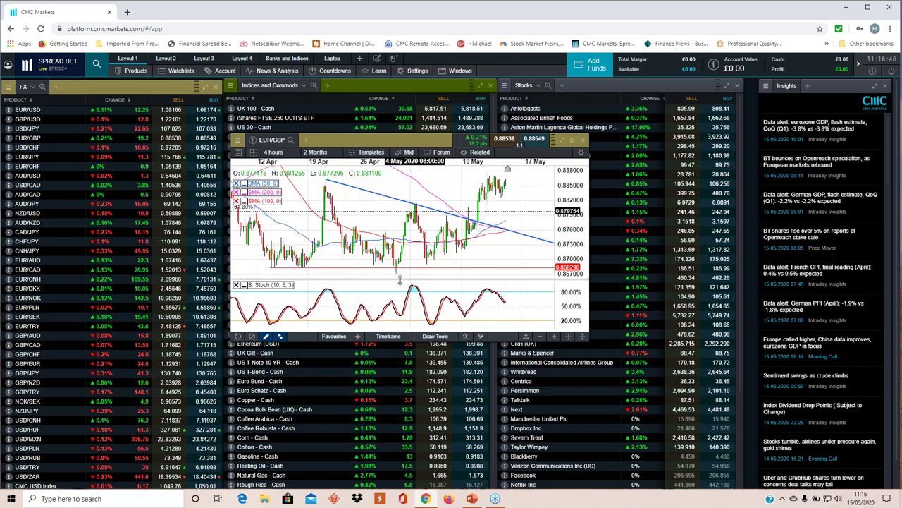
pyautogui.click(395, 203)
pyautogui.click(413, 203)
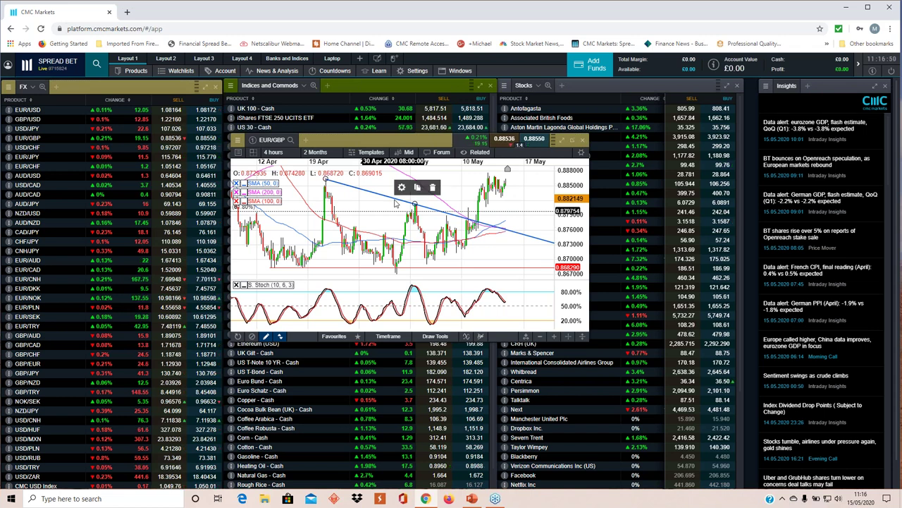
pyautogui.click(433, 188)
# Set the EUR/GBP chart interval to 1 Day and review recent prices against the Fibonacci levels before closing the chart.
pyautogui.click(274, 152)
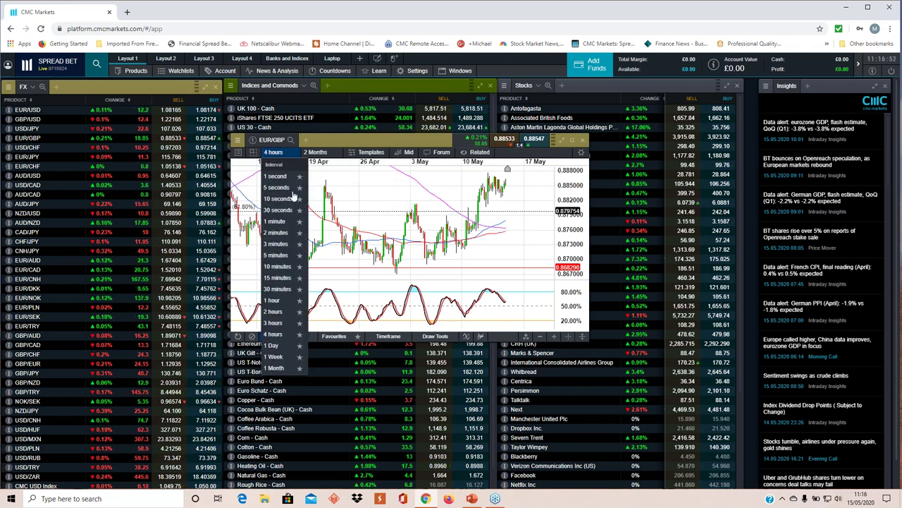
pyautogui.click(275, 345)
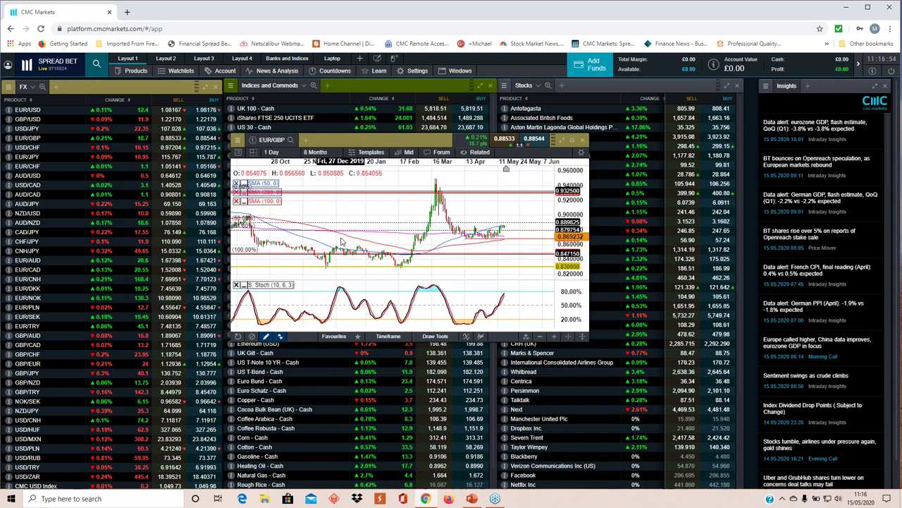
pyautogui.scroll(4, 341, 241)
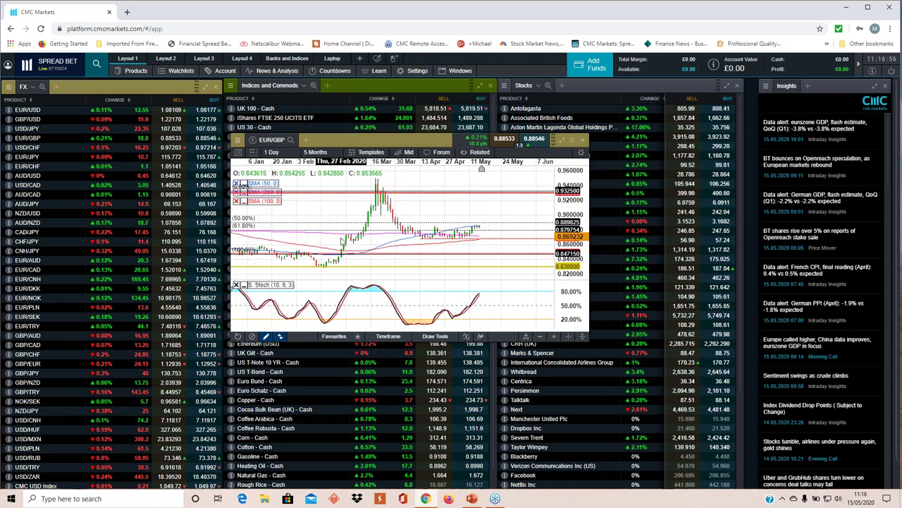
pyautogui.scroll(1, 341, 241)
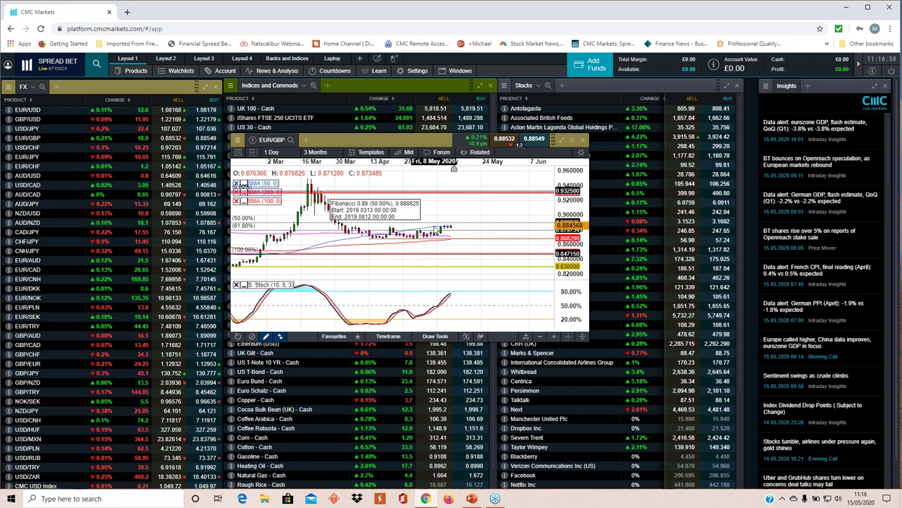
pyautogui.scroll(1, 445, 236)
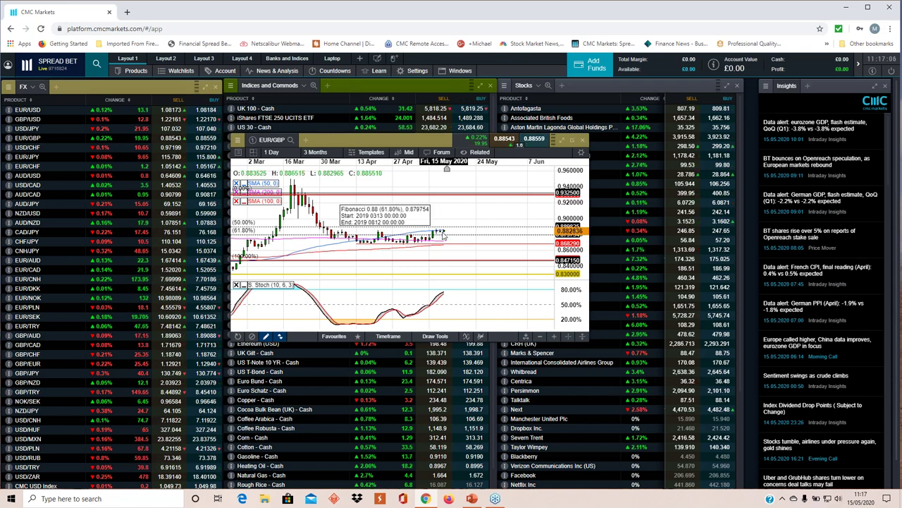
pyautogui.scroll(1, 438, 237)
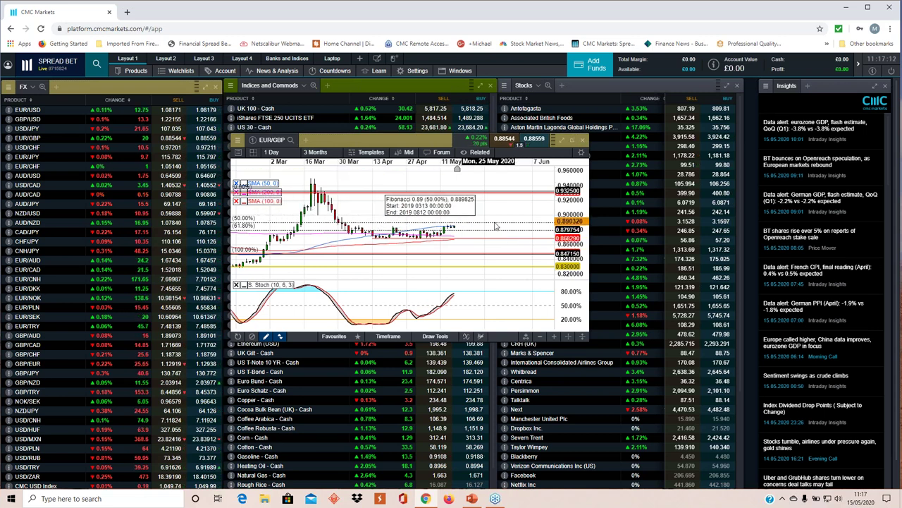
pyautogui.scroll(-3, 465, 246)
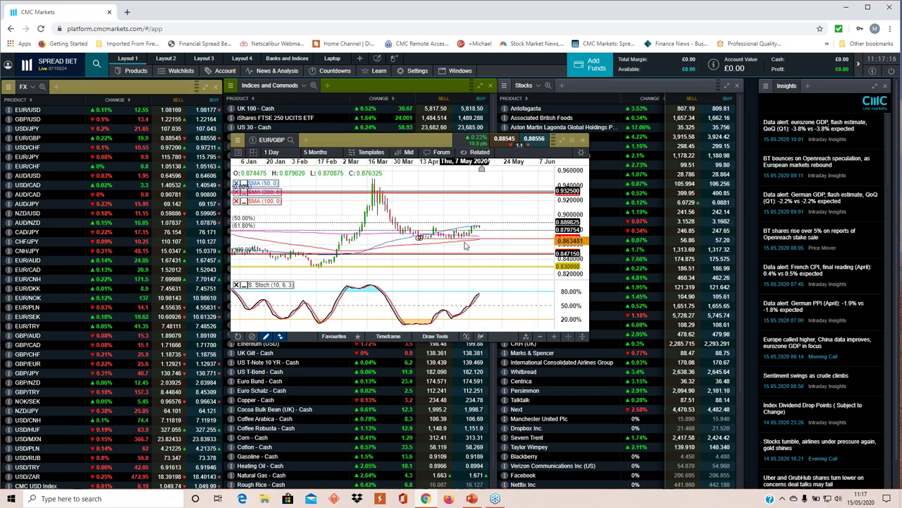
pyautogui.scroll(1, 483, 230)
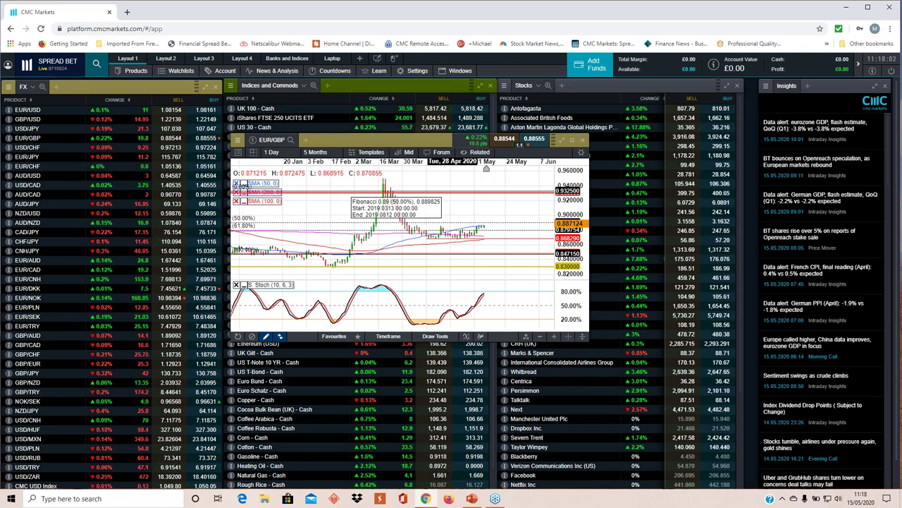
pyautogui.click(581, 140)
# Open the GBP/USD chart slightly lower over the watchlists and set its interval to 1 Day.
pyautogui.click(28, 119)
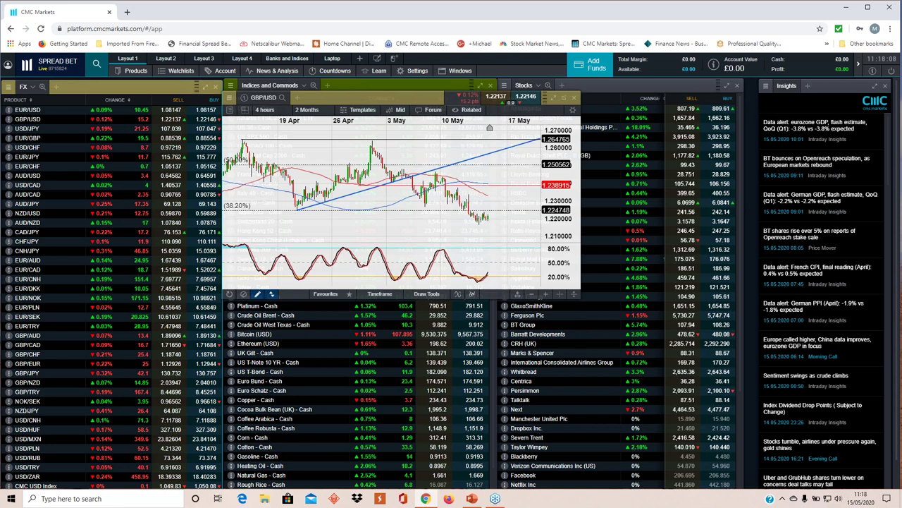
pyautogui.moveTo(395, 85); pyautogui.dragTo(394, 118)
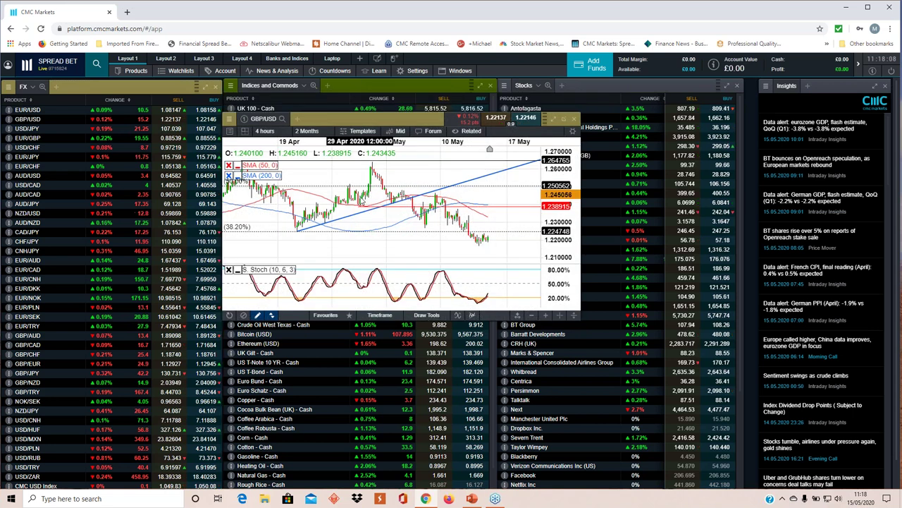
pyautogui.click(278, 133)
pyautogui.click(277, 327)
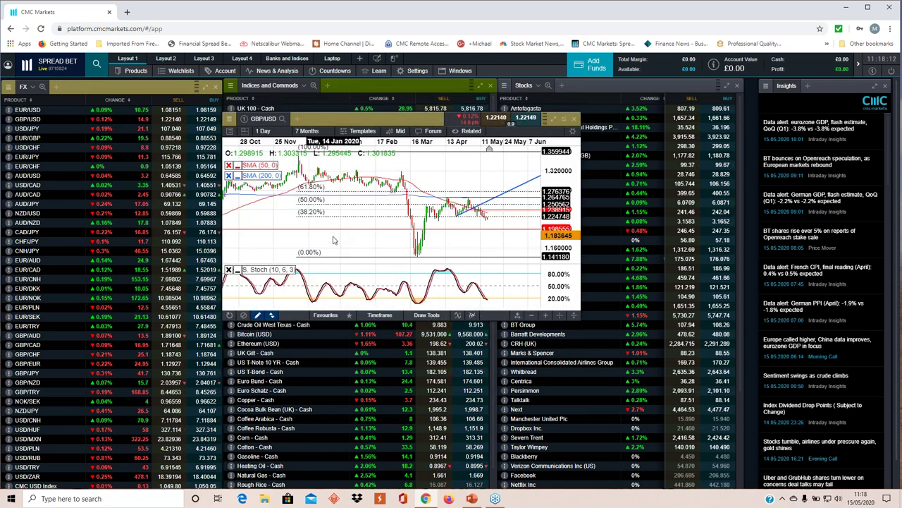
# Delete the ascending blue trendline from the GBP/USD daily chart.
pyautogui.scroll(2, 334, 240)
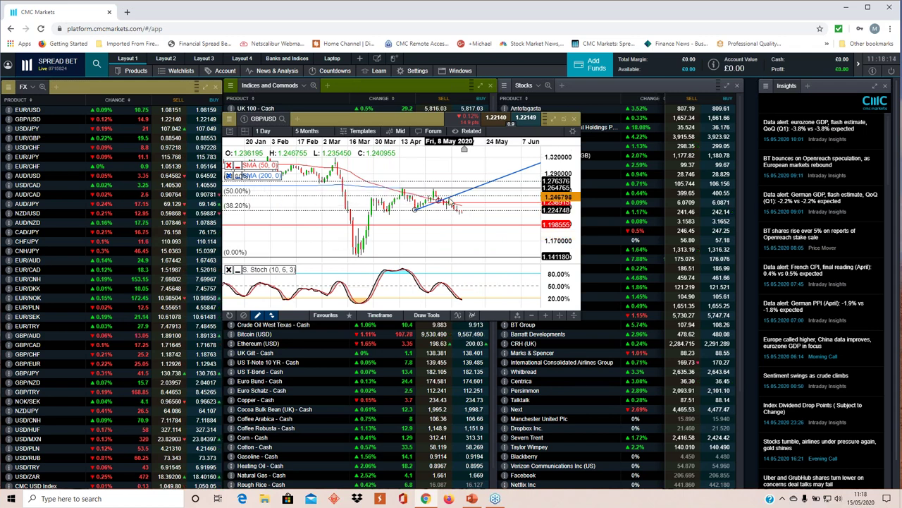
pyautogui.click(458, 193)
pyautogui.click(491, 183)
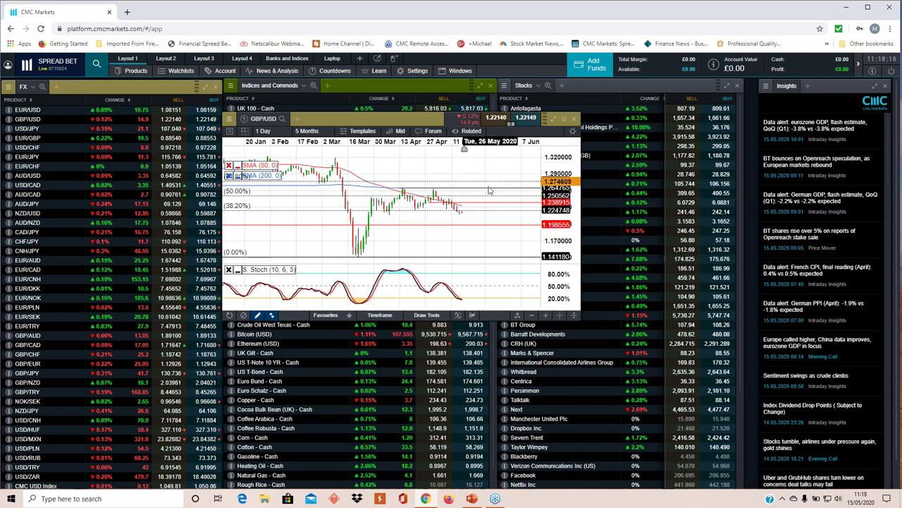
# Examine the April and May GBP/USD daily candles around the 38.20% Fibonacci level.
pyautogui.scroll(2, 403, 236)
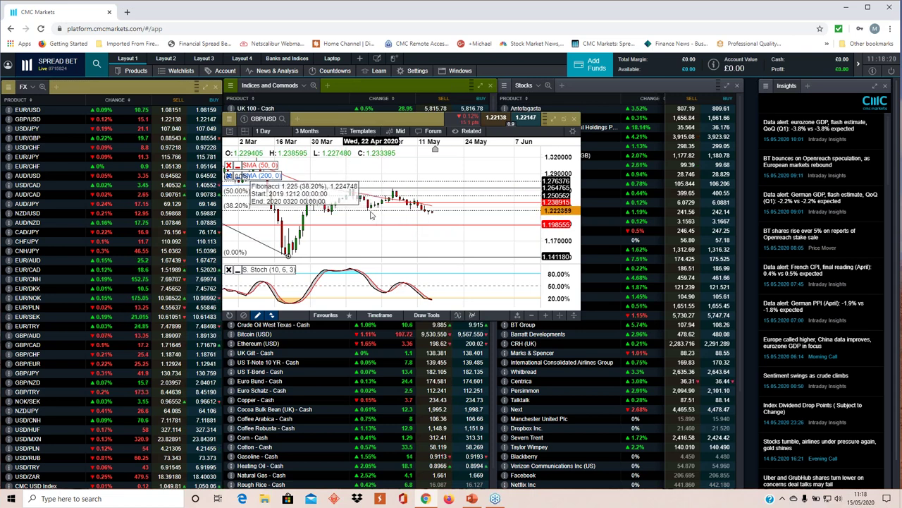
pyautogui.scroll(2, 367, 215)
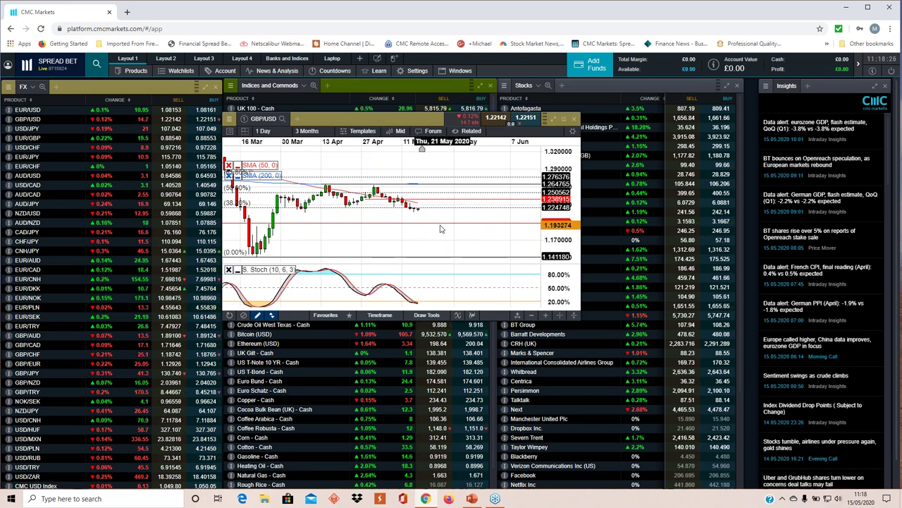
pyautogui.scroll(1, 419, 212)
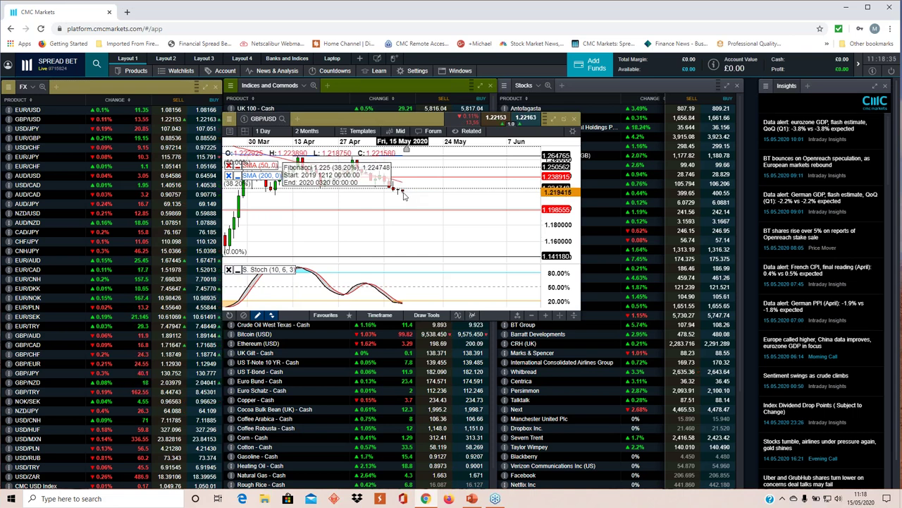
pyautogui.scroll(2, 404, 204)
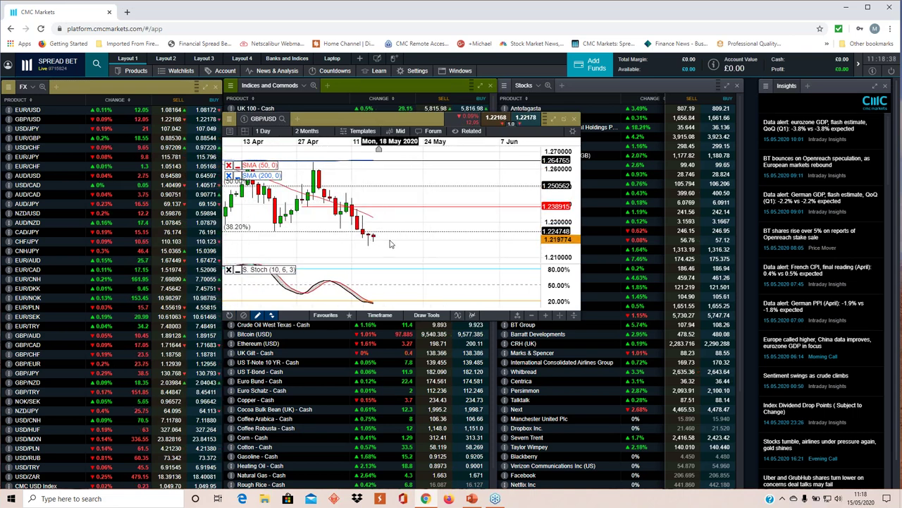
pyautogui.scroll(-2, 391, 243)
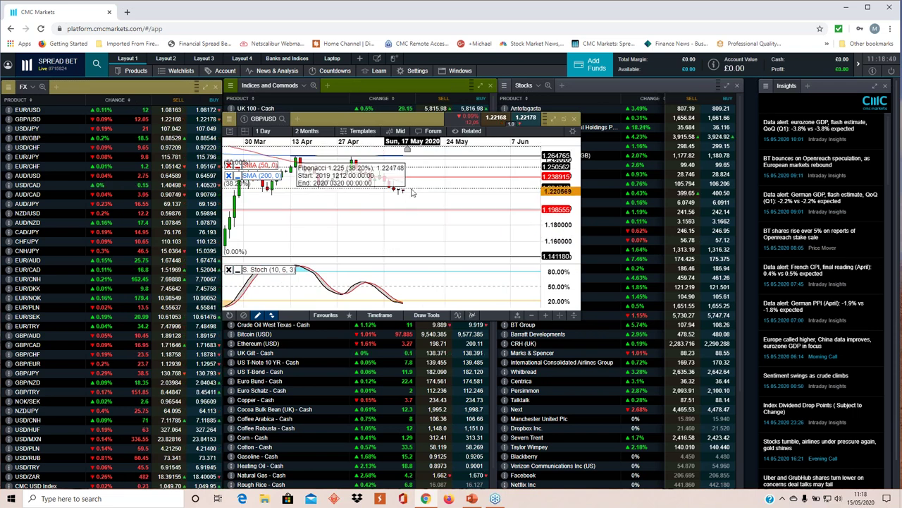
pyautogui.scroll(2, 392, 222)
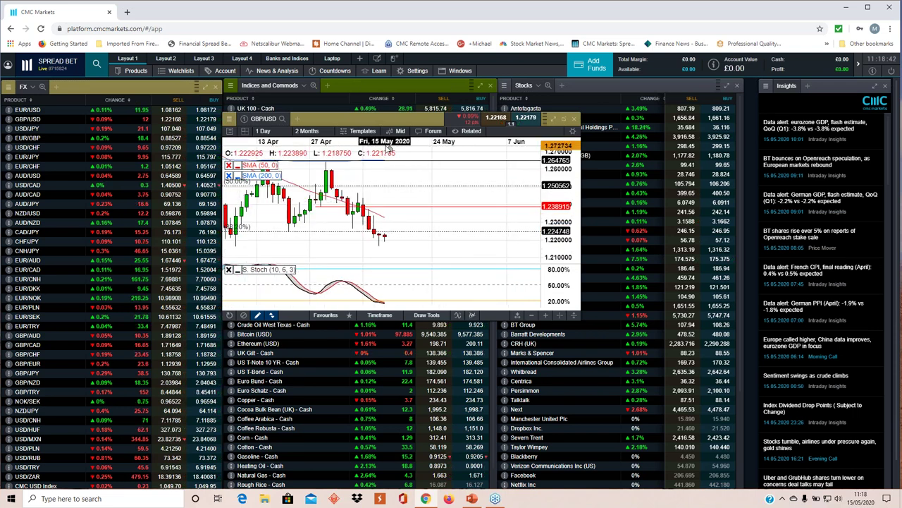
pyautogui.scroll(-2, 395, 200)
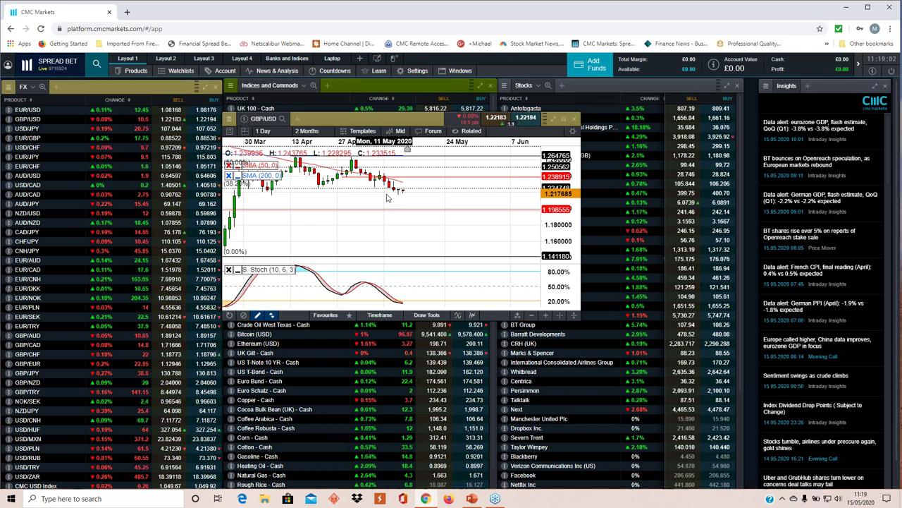
# Move the GBP/USD daily chart lower, extend its visible range to 3 Months, review the recent price levels, and close the chart.
pyautogui.moveTo(393, 119); pyautogui.dragTo(395, 166)
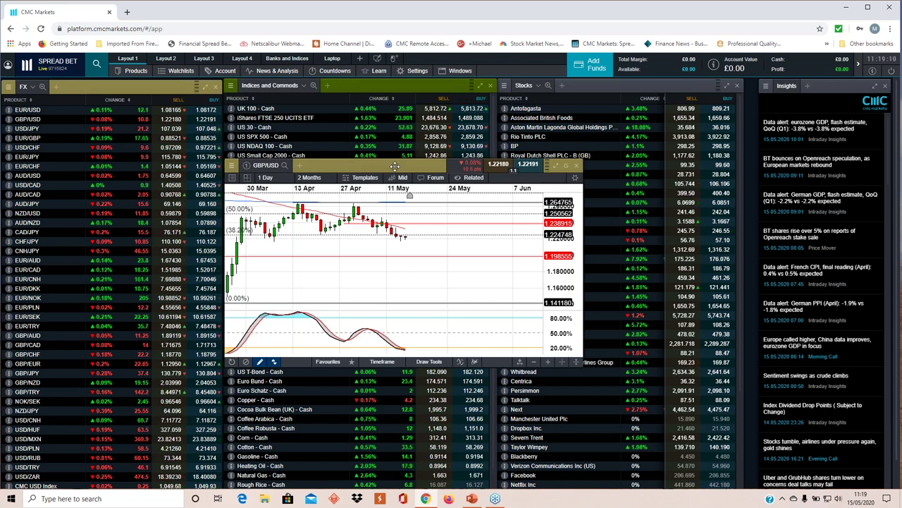
pyautogui.scroll(-2, 427, 256)
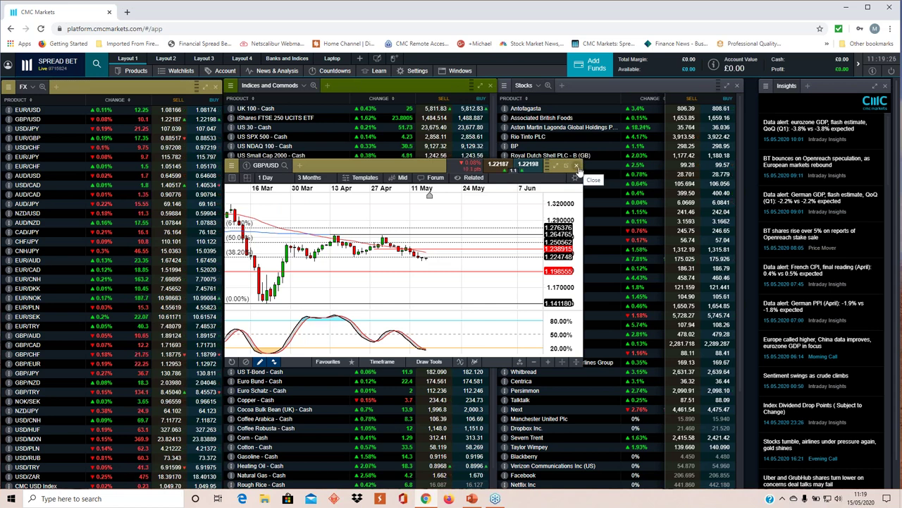
pyautogui.scroll(-2, 438, 262)
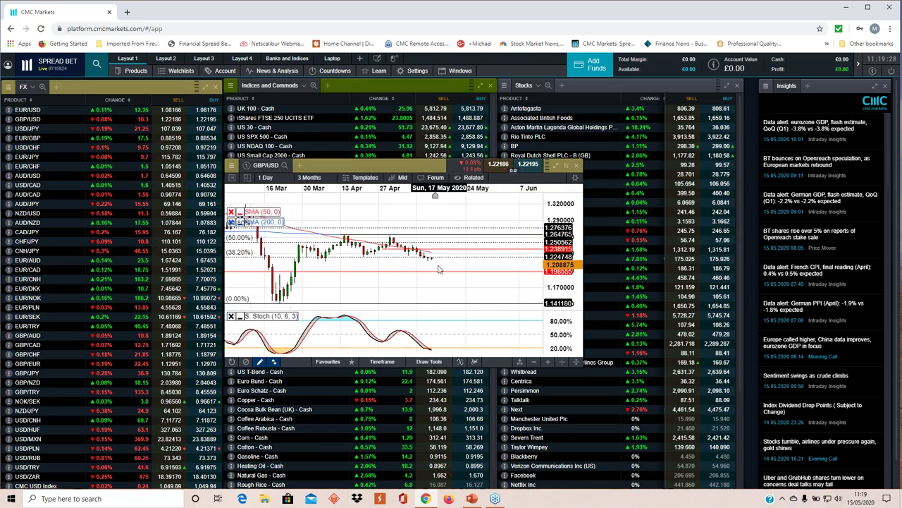
pyautogui.moveTo(448, 258)
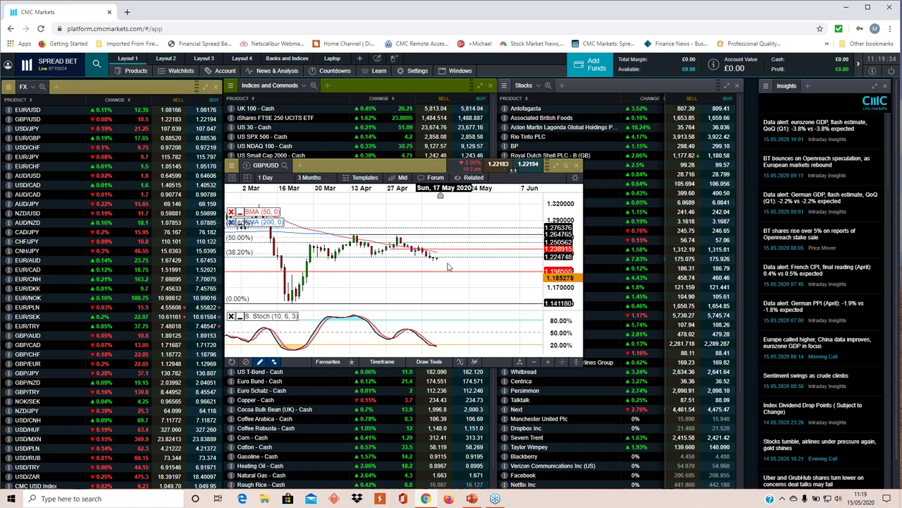
pyautogui.click(577, 165)
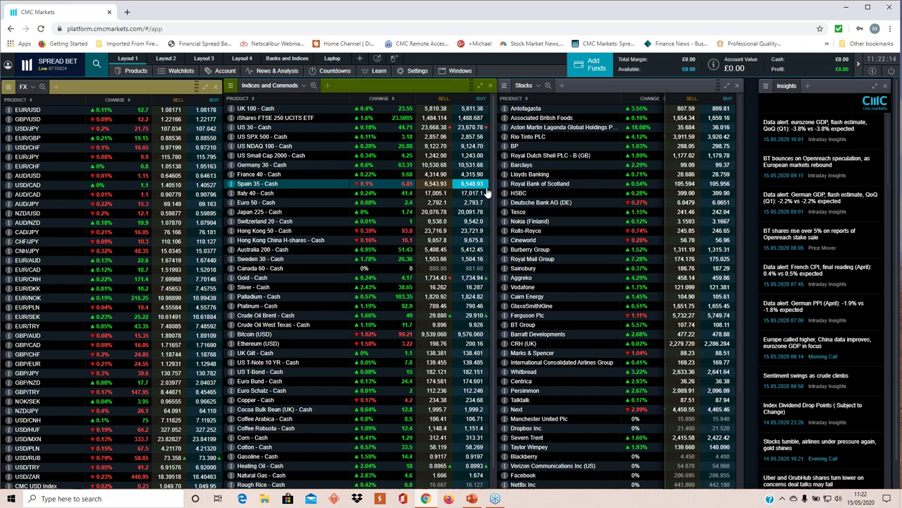
pyautogui.click(272, 203)
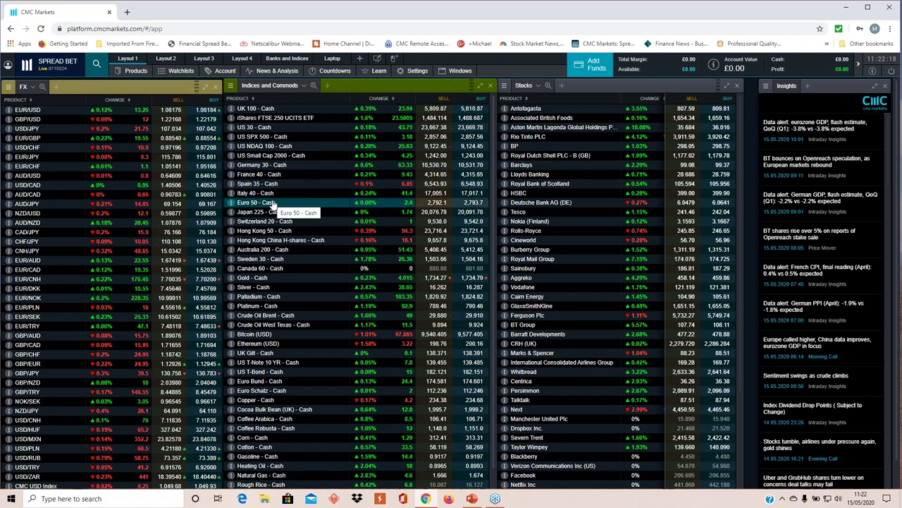
pyautogui.click(267, 154)
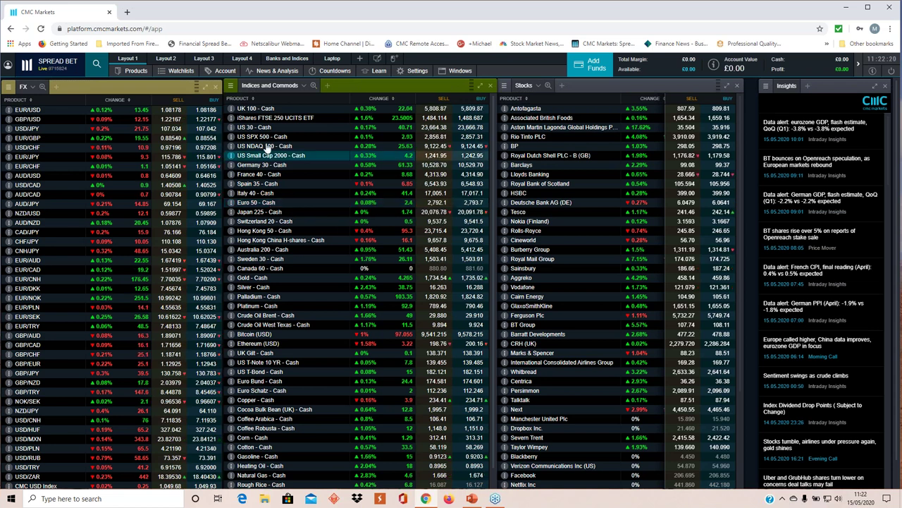
pyautogui.click(267, 136)
pyautogui.click(205, 266)
pyautogui.click(268, 230)
# Open the Crude Oil Brent - Cash daily chart over the watchlists, enlarge it to cover 5 Months, and review it before closing.
pyautogui.click(269, 315)
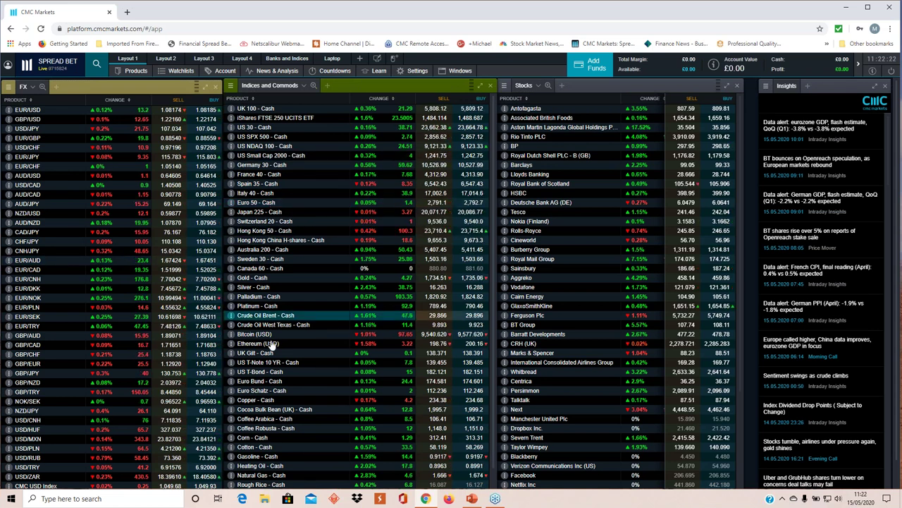
pyautogui.doubleClick(272, 317)
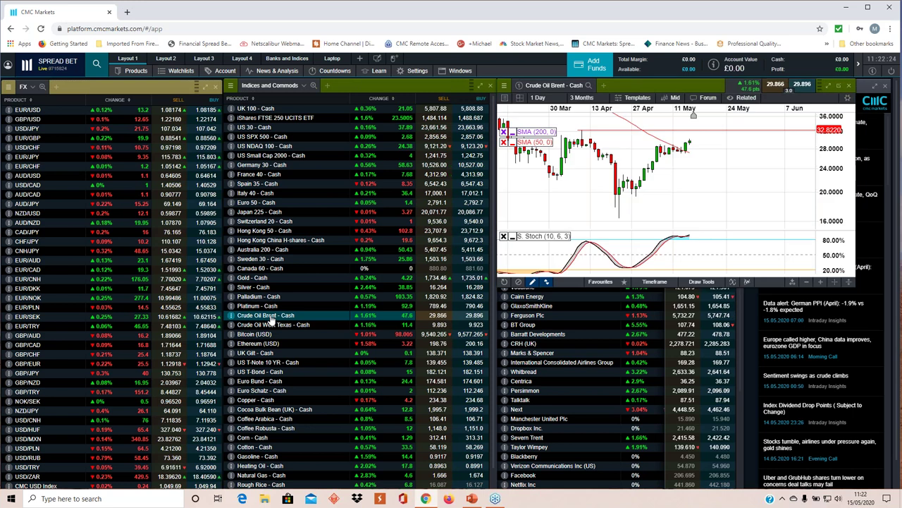
pyautogui.moveTo(585, 85); pyautogui.dragTo(278, 179)
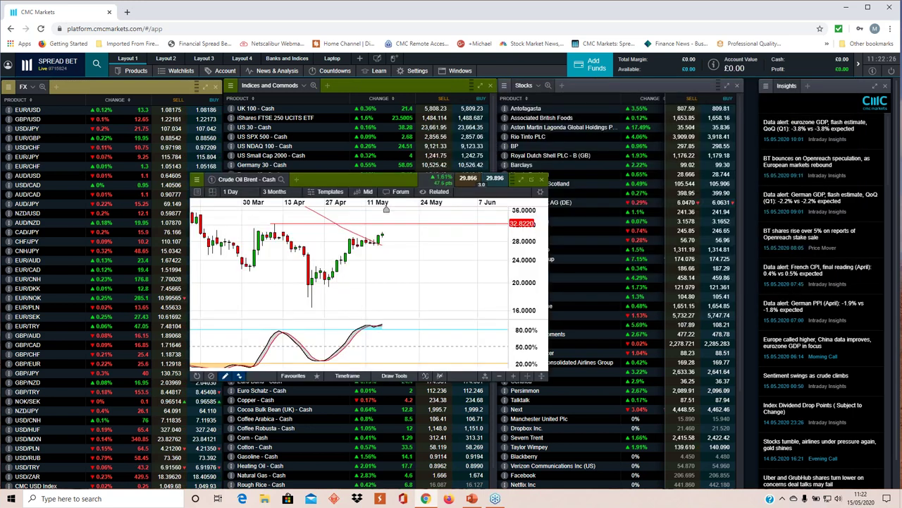
pyautogui.scroll(-5, 359, 229)
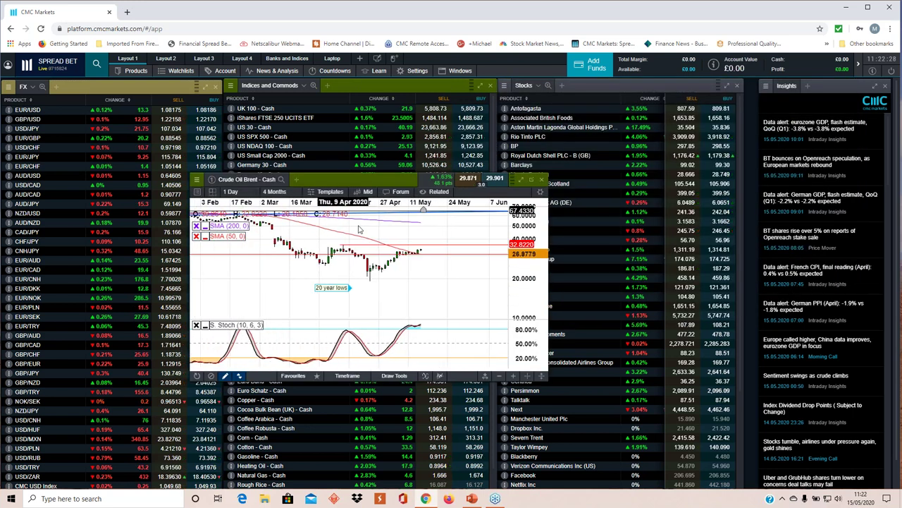
pyautogui.moveTo(361, 177); pyautogui.dragTo(320, 174)
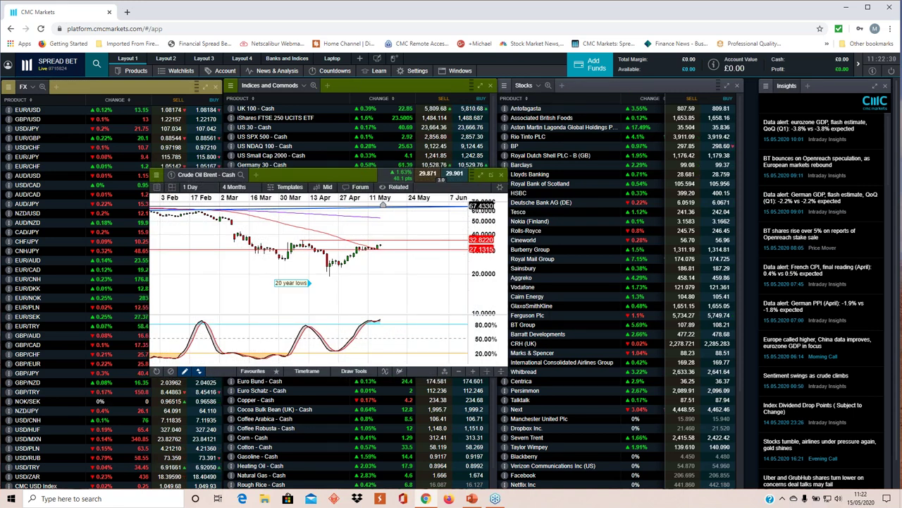
pyautogui.moveTo(506, 375); pyautogui.dragTo(598, 439)
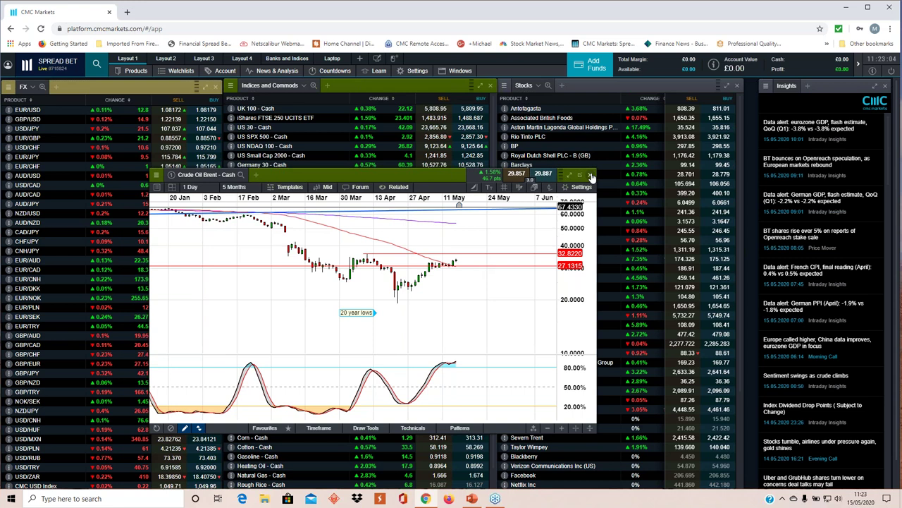
pyautogui.click(588, 176)
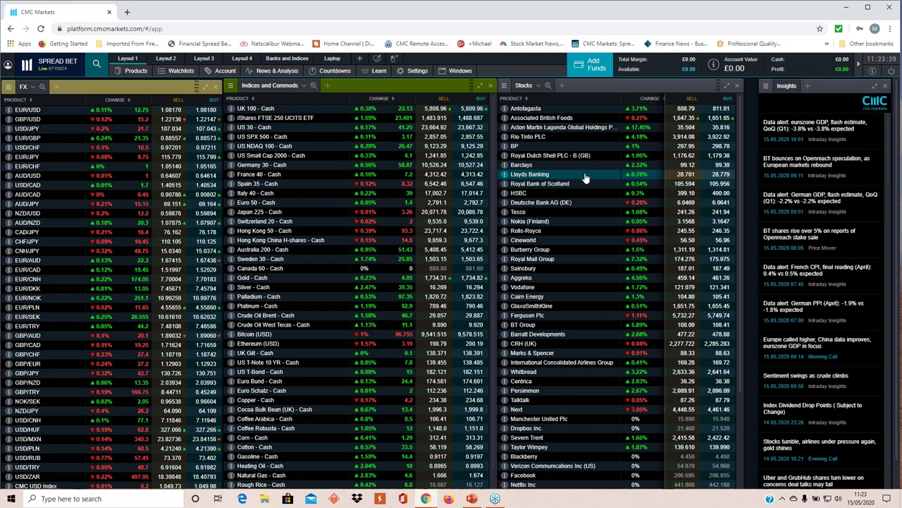
# Open the Marks & Spencer daily chart, place and enlarge it over the watchlists, and review the price trend before closing it.
pyautogui.click(535, 357)
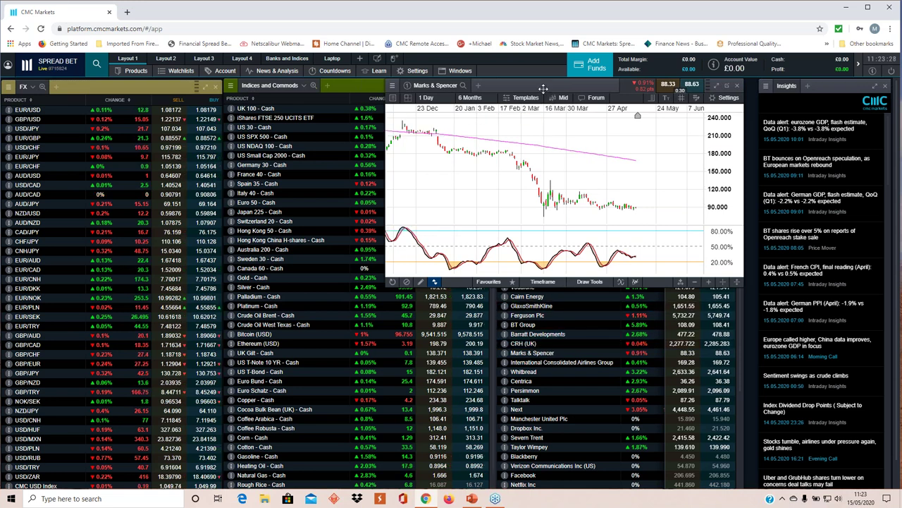
pyautogui.moveTo(539, 93); pyautogui.dragTo(325, 136)
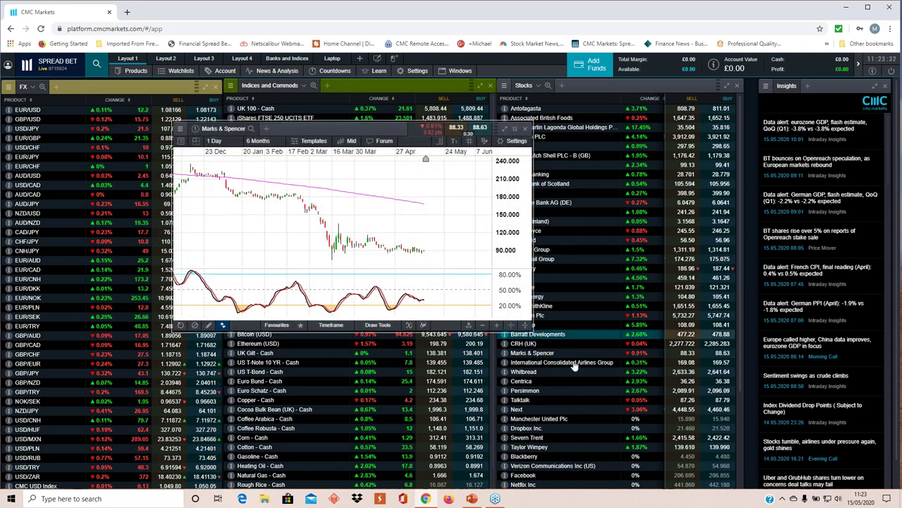
pyautogui.moveTo(530, 330); pyautogui.dragTo(633, 409)
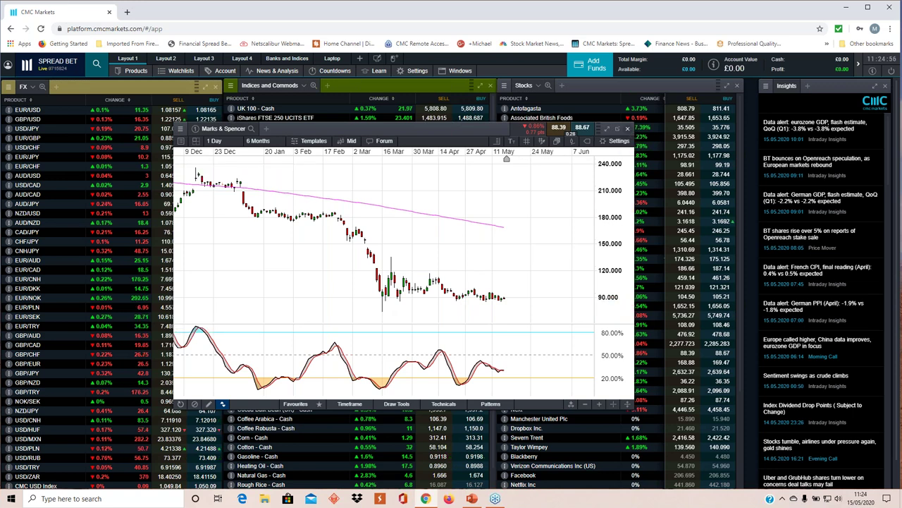
pyautogui.click(627, 128)
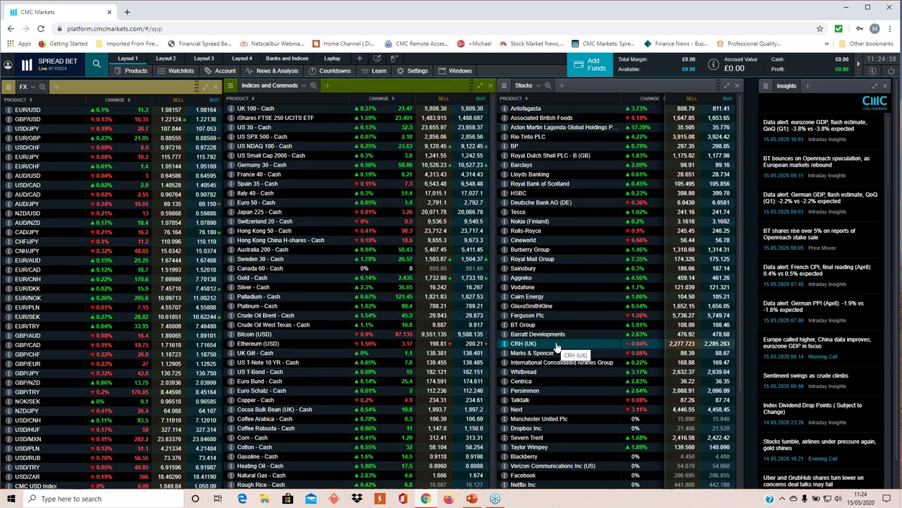
# Open the Royal Mail Group daily chart, place it over the watchlists, and review the recent prices before closing it.
pyautogui.click(535, 260)
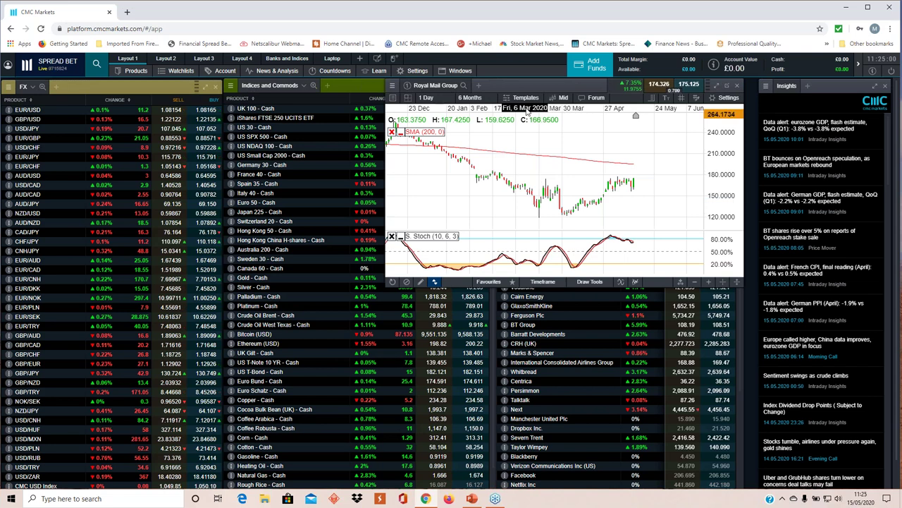
pyautogui.moveTo(524, 83); pyautogui.dragTo(318, 184)
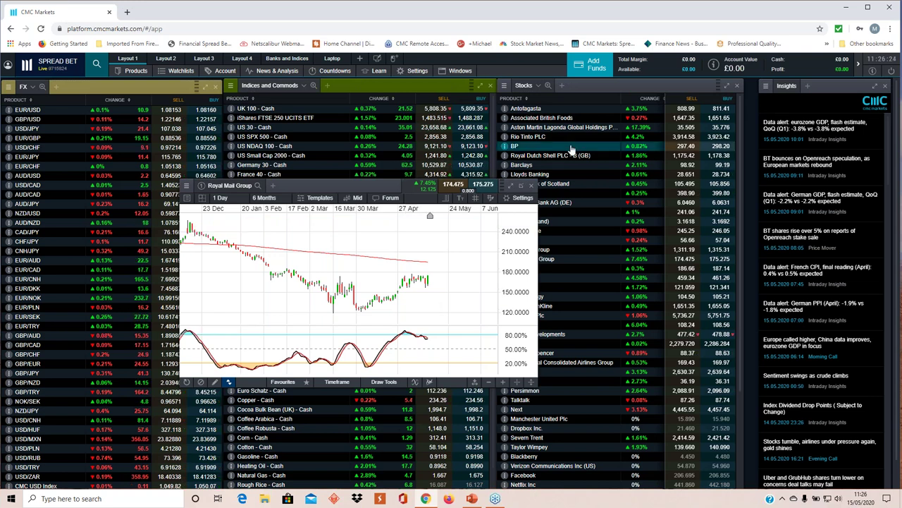
pyautogui.click(557, 192)
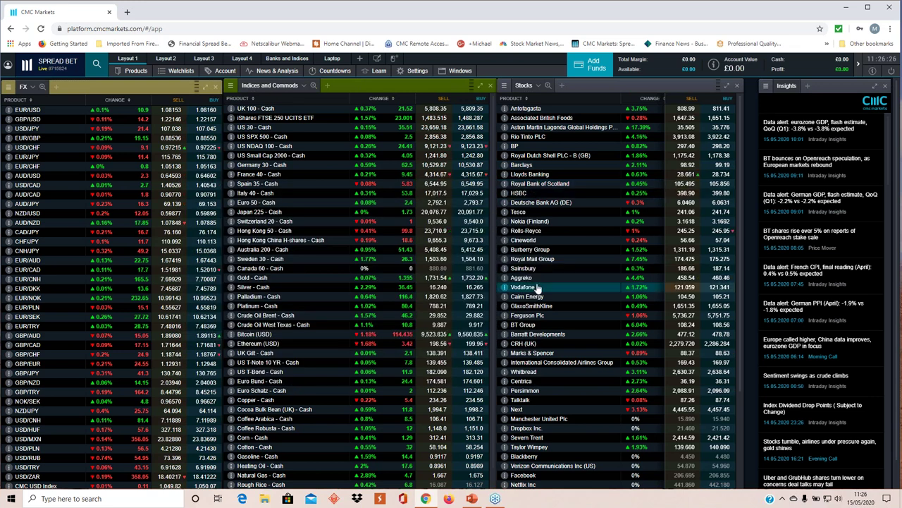
# Open the Burberry Group daily chart, enlarge it over the watchlists, narrow its range to 8 Months, and review it before closing.
pyautogui.click(534, 250)
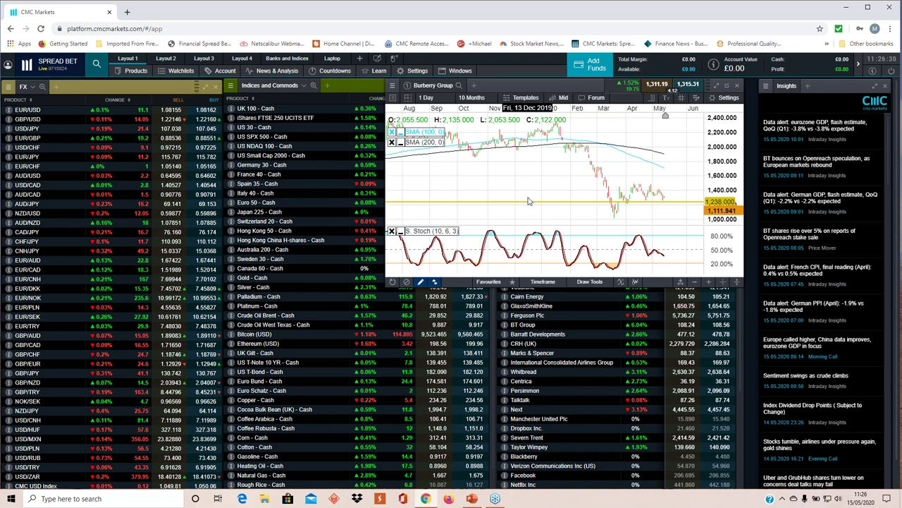
pyautogui.moveTo(518, 86); pyautogui.dragTo(280, 165)
pyautogui.moveTo(505, 362); pyautogui.dragTo(589, 420)
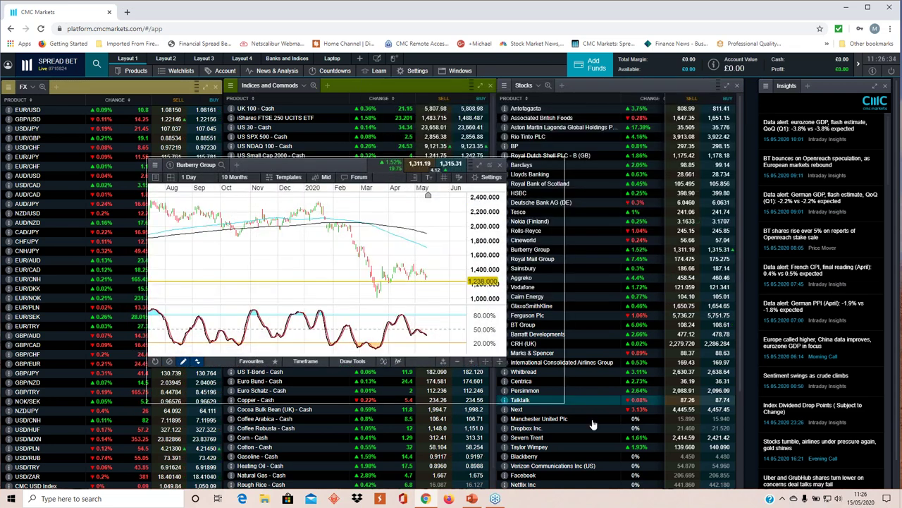
pyautogui.scroll(2, 432, 325)
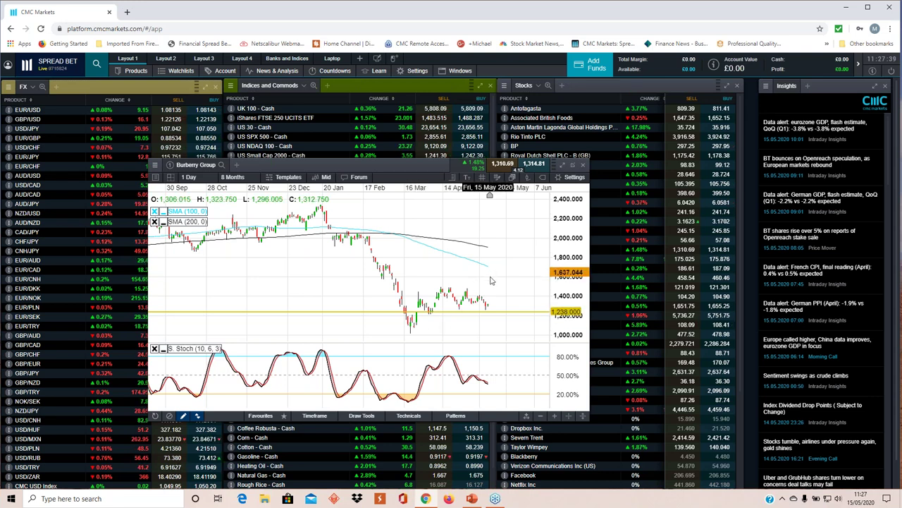
pyautogui.click(583, 165)
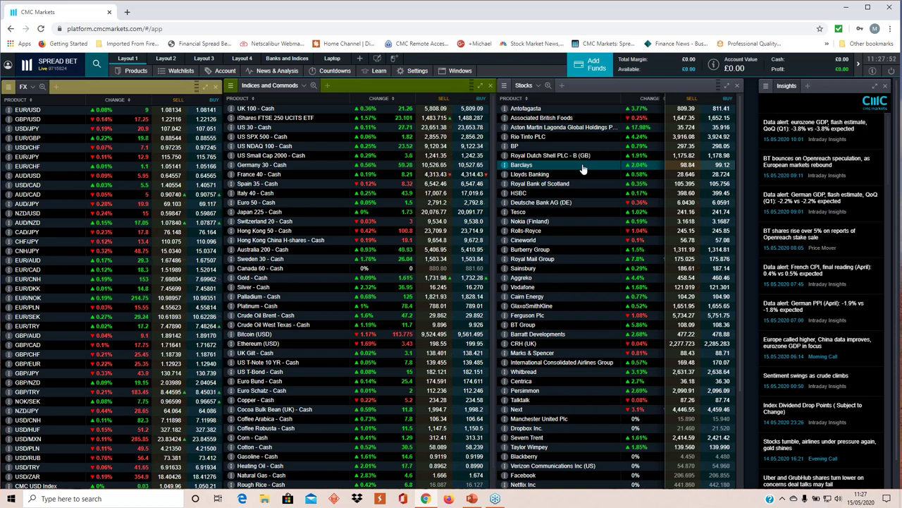
pyautogui.click(577, 202)
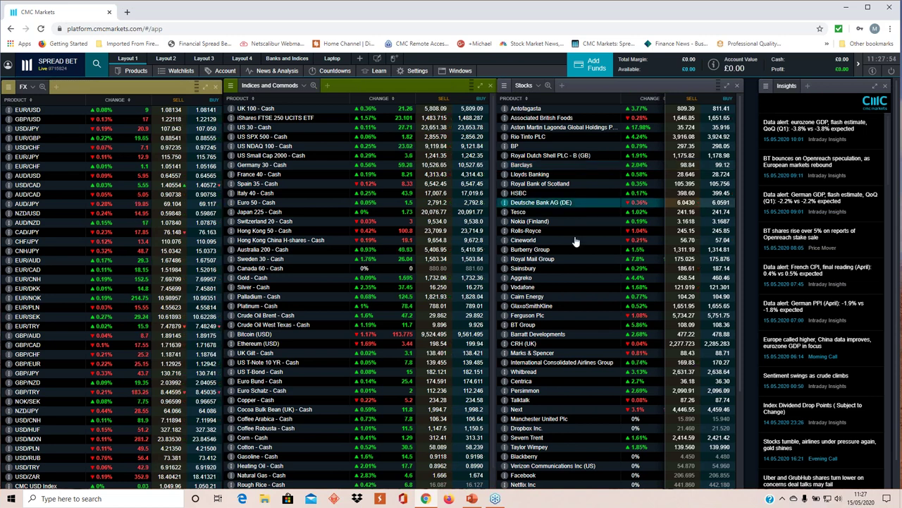
pyautogui.scroll(-2, 621, 282)
pyautogui.click(645, 299)
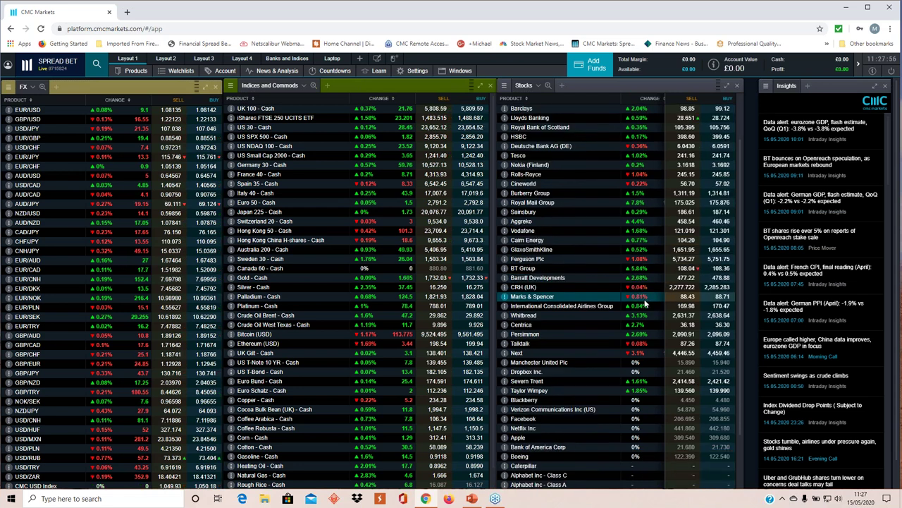
pyautogui.scroll(2, 645, 299)
pyautogui.click(629, 282)
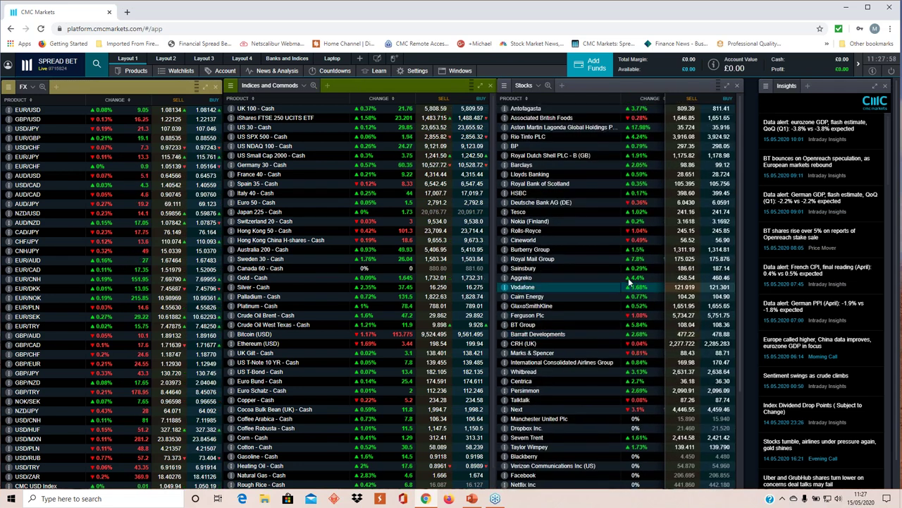
# Open the Retailers watchlist, lengthen its window to show more stocks, and place it higher over the existing watchlists.
pyautogui.click(176, 70)
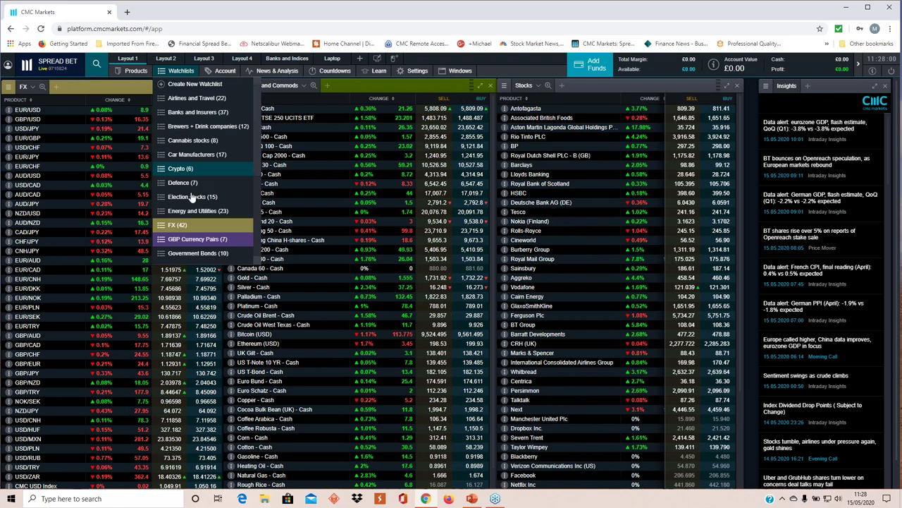
pyautogui.scroll(-3, 192, 198)
pyautogui.click(197, 186)
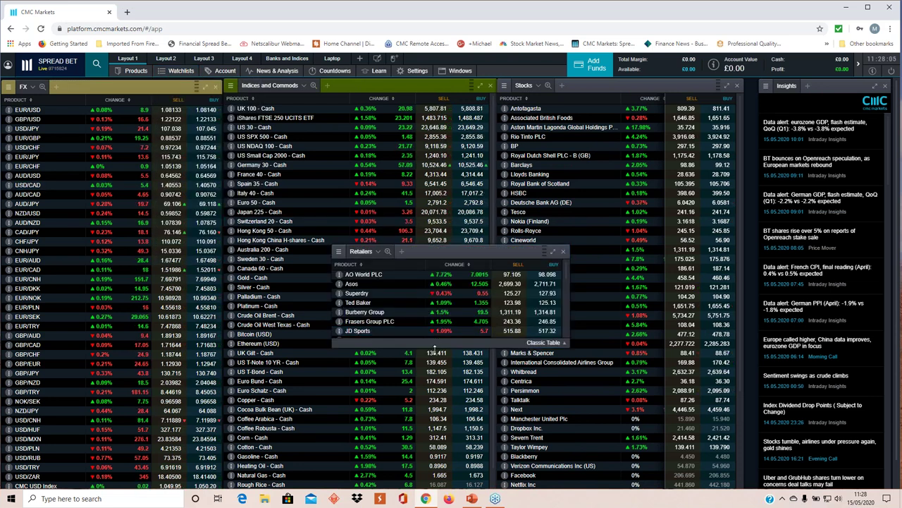
pyautogui.moveTo(434, 348); pyautogui.dragTo(435, 449)
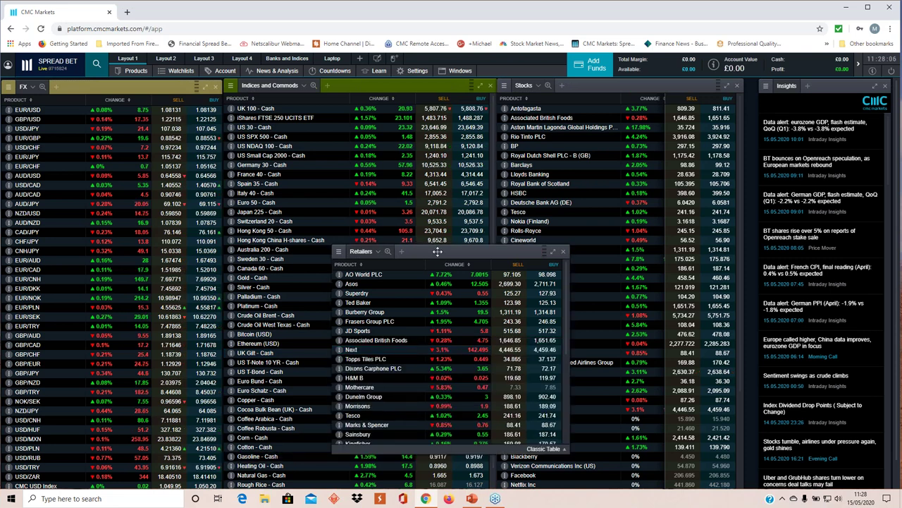
pyautogui.moveTo(438, 251); pyautogui.dragTo(389, 138)
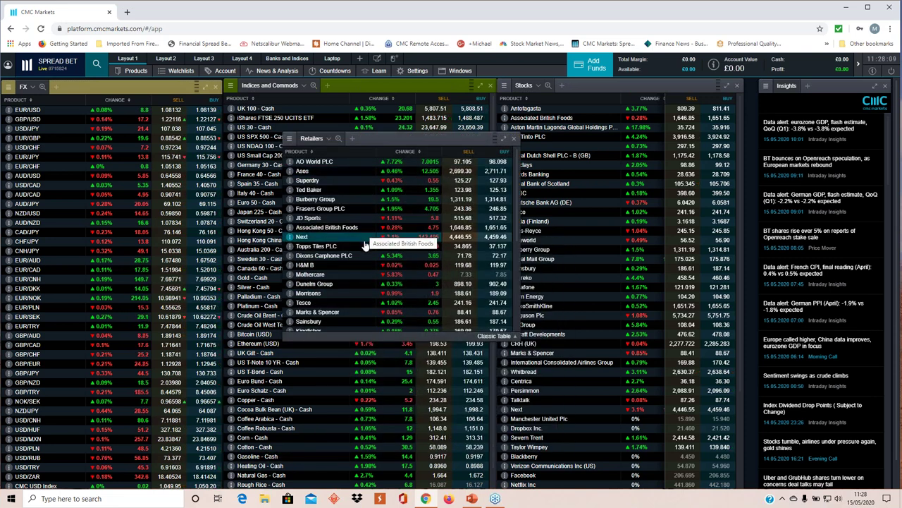
# Open the WalMart chart from the Retailers watchlist and close the watchlist window.
pyautogui.scroll(-5, 365, 245)
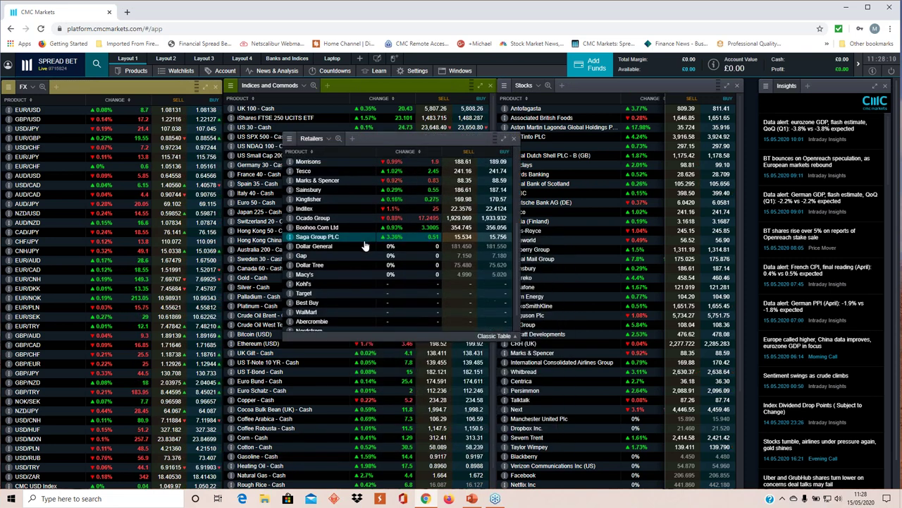
pyautogui.scroll(-1, 365, 245)
pyautogui.click(312, 299)
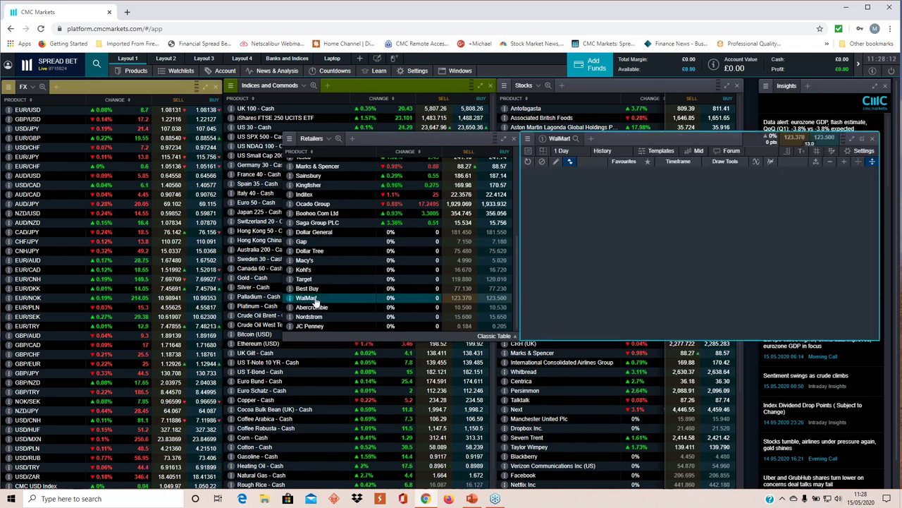
pyautogui.moveTo(494, 138); pyautogui.dragTo(393, 145)
pyautogui.click(393, 146)
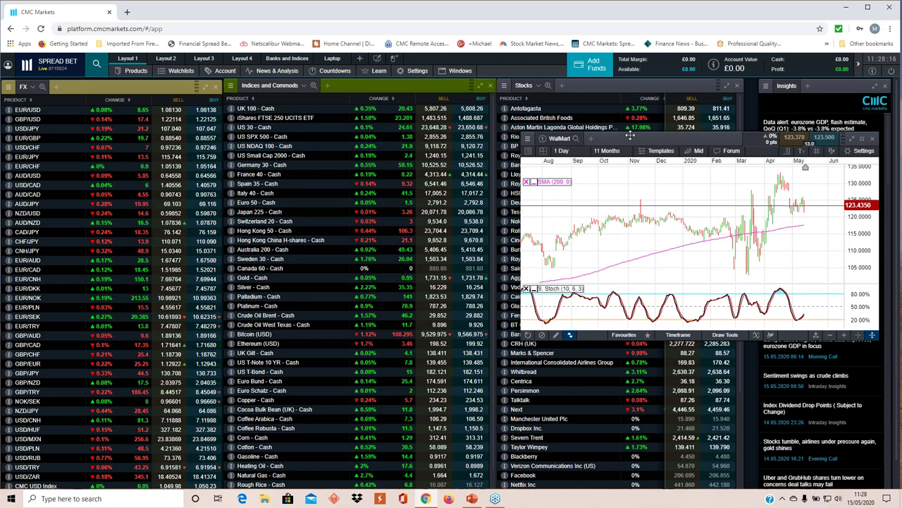
# Move the WalMart chart over the middle of the watchlists, narrow its range to 6 Months, and review the recent prices before closing it.
pyautogui.moveTo(607, 138); pyautogui.dragTo(341, 166)
pyautogui.scroll(2, 336, 244)
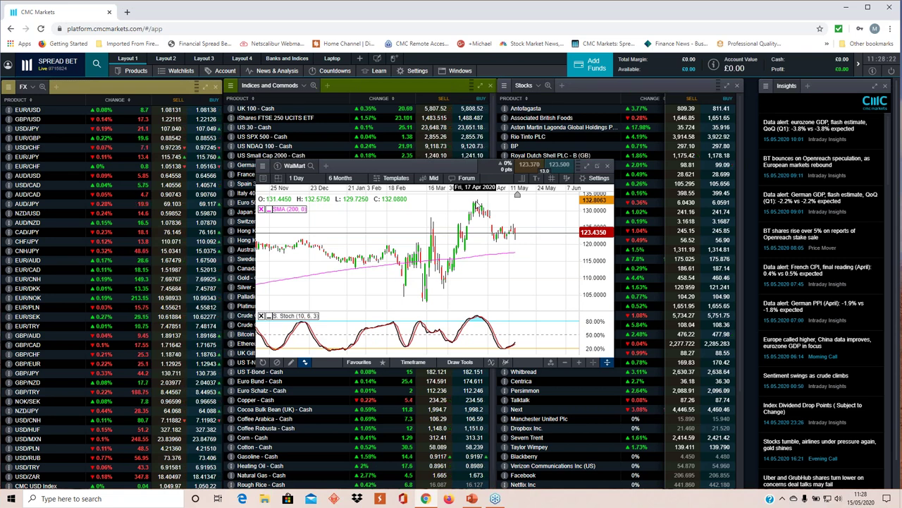
pyautogui.scroll(2, 477, 216)
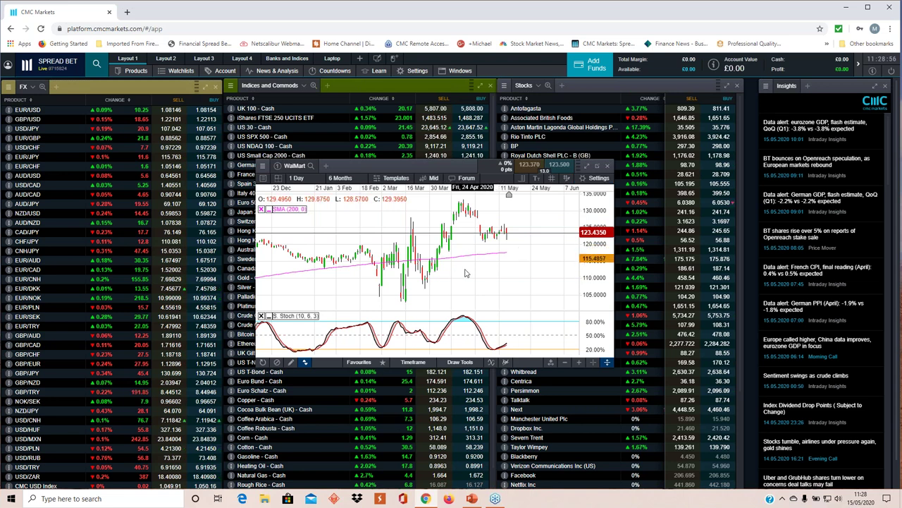
pyautogui.scroll(1, 502, 232)
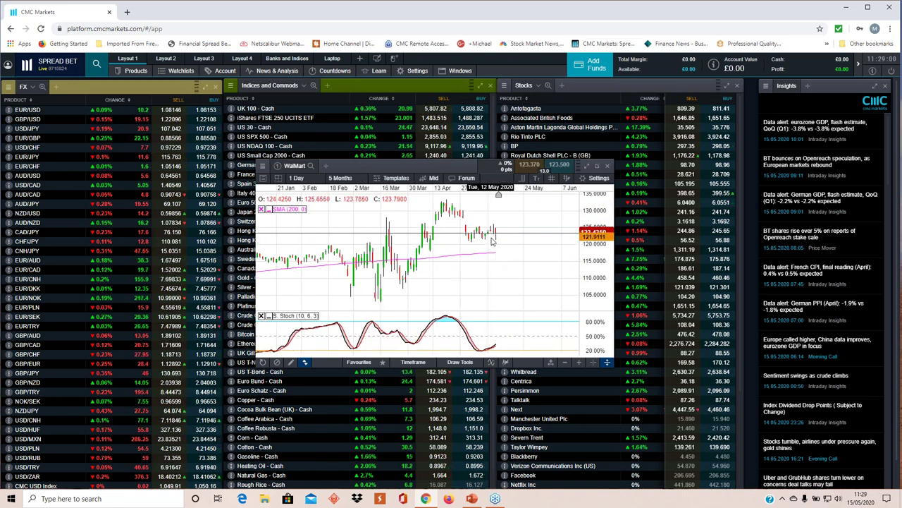
pyautogui.scroll(-1, 502, 254)
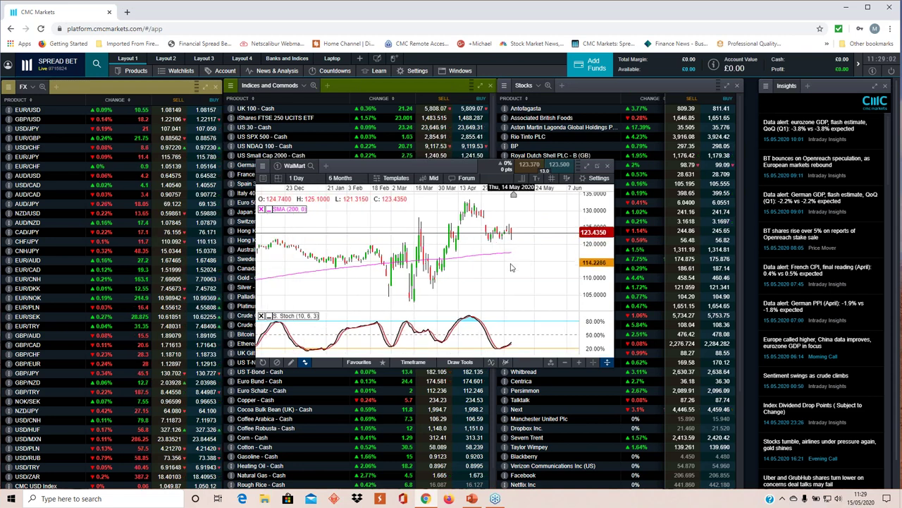
pyautogui.scroll(-1, 512, 267)
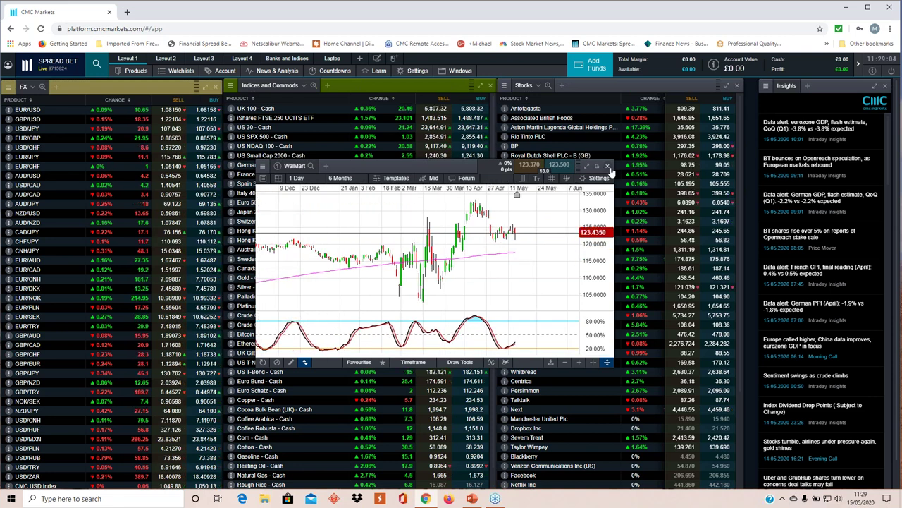
pyautogui.click(608, 167)
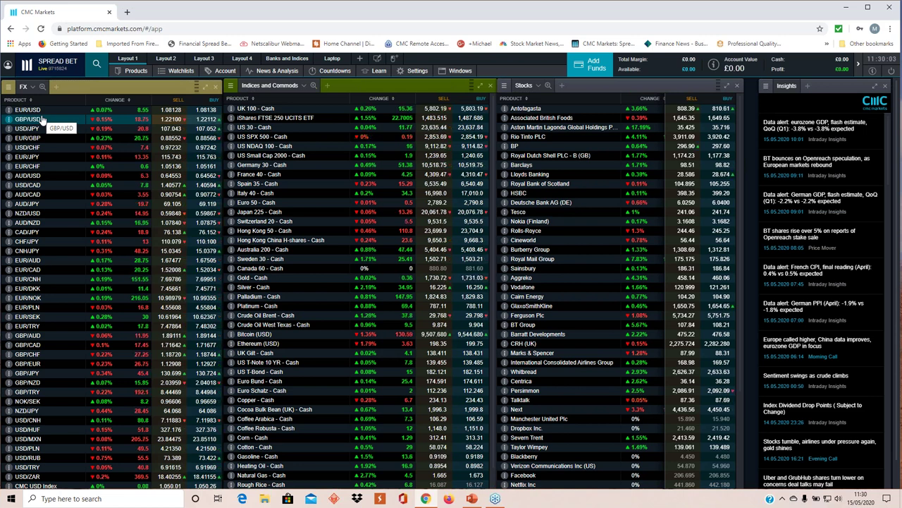
# Open the EUR/USD chart from the FX watchlist and close it.
pyautogui.click(32, 112)
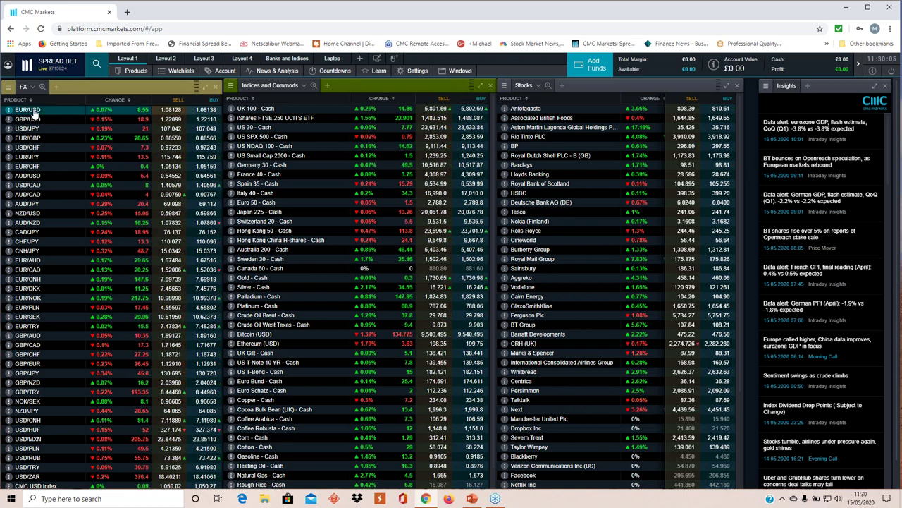
pyautogui.click(574, 86)
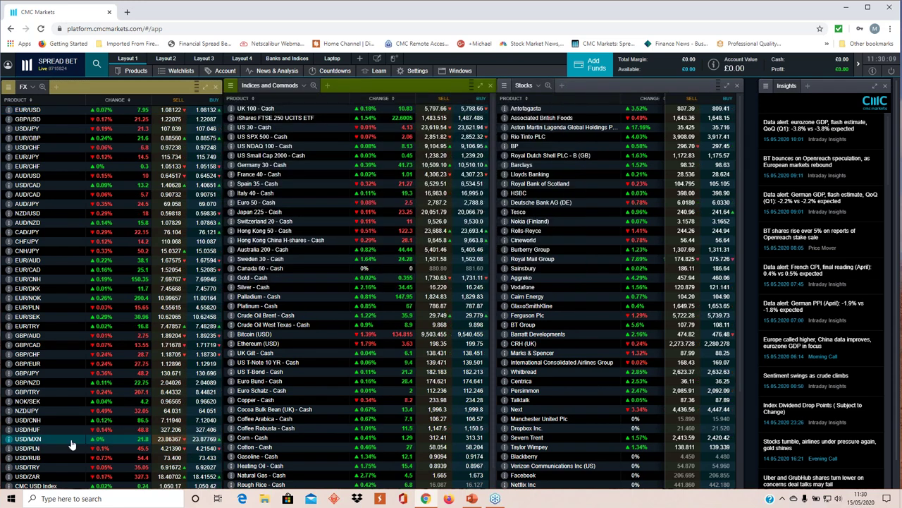
# Open the CMC USD Index chart from the FX watchlist, move it over the watchlists, and enlarge its window.
pyautogui.click(40, 487)
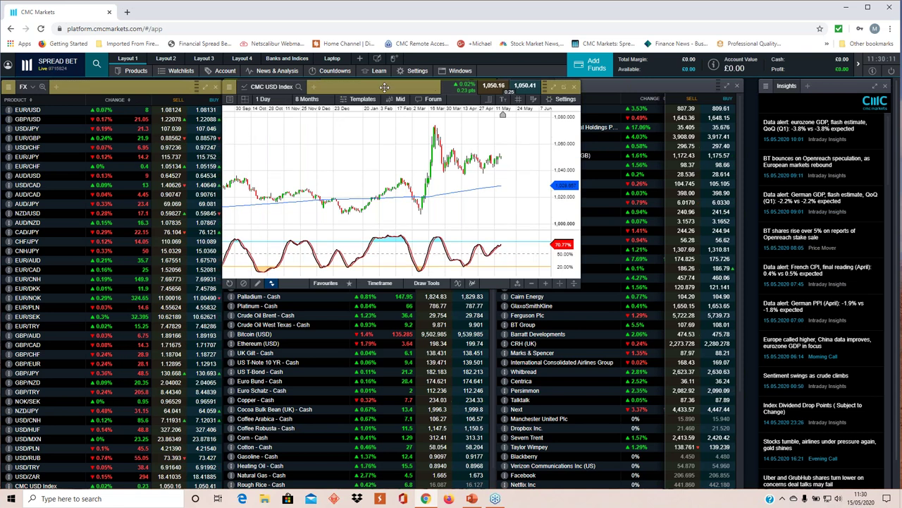
pyautogui.moveTo(365, 103); pyautogui.dragTo(283, 153)
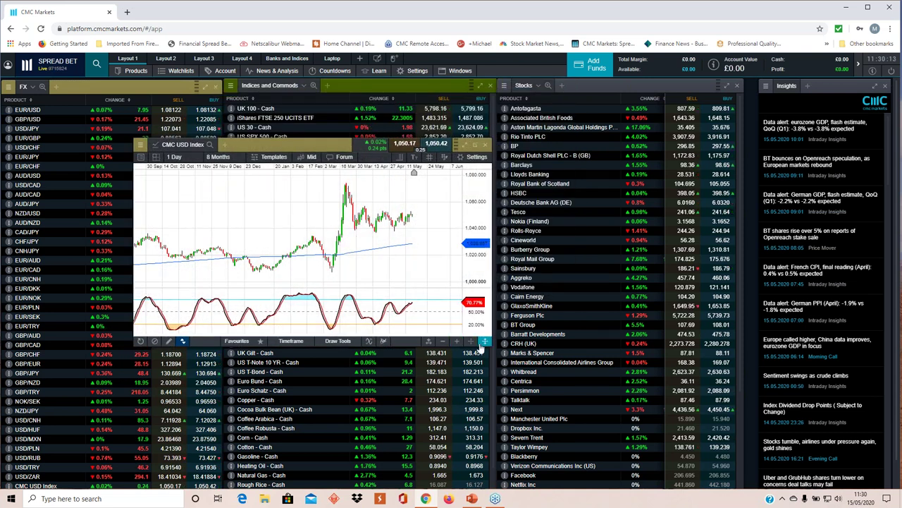
pyautogui.moveTo(493, 346); pyautogui.dragTo(583, 422)
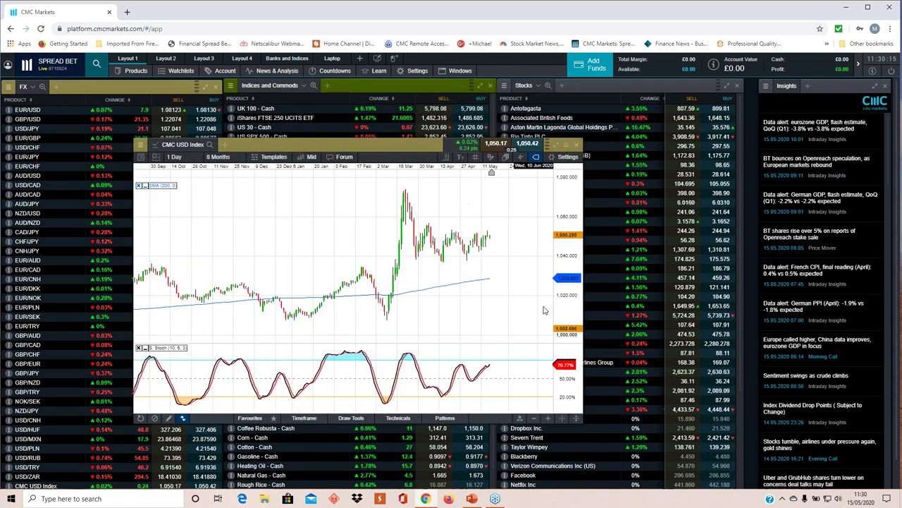
# Hide the Active Pointers on the CMC USD Index chart.
pyautogui.click(568, 156)
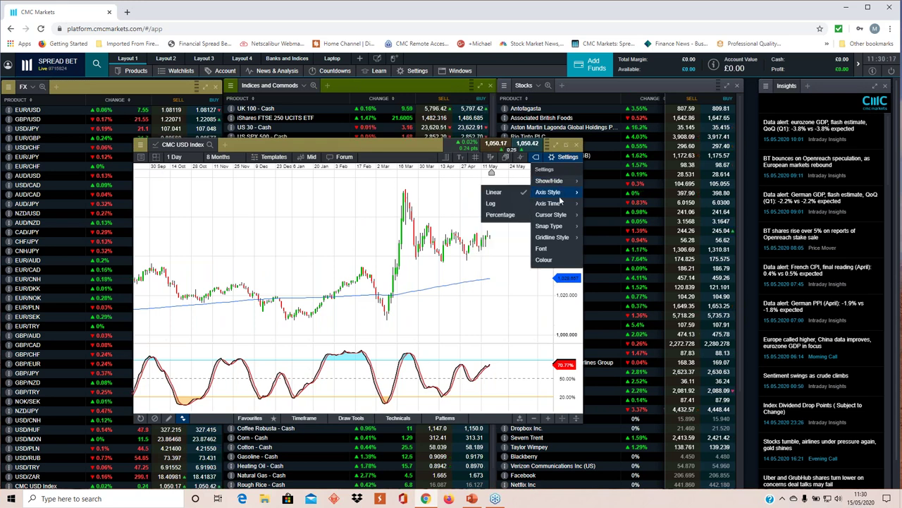
pyautogui.moveTo(569, 189)
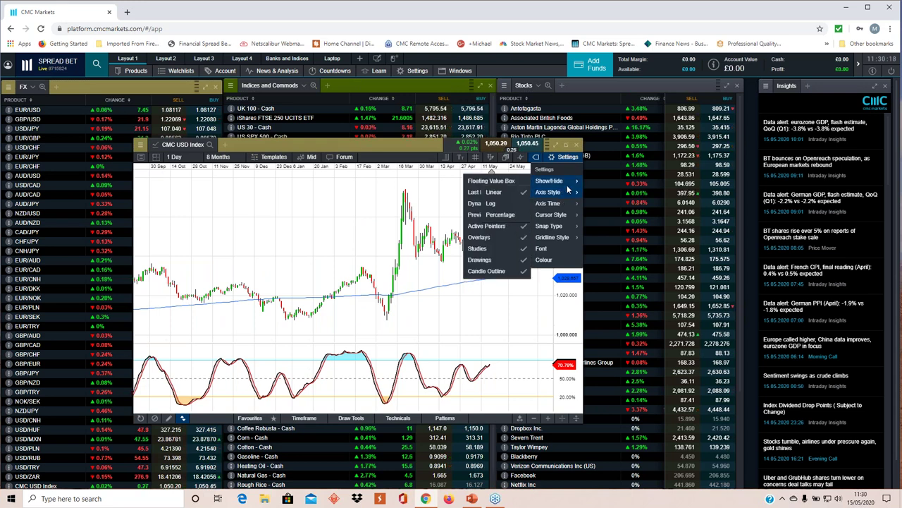
pyautogui.click(487, 226)
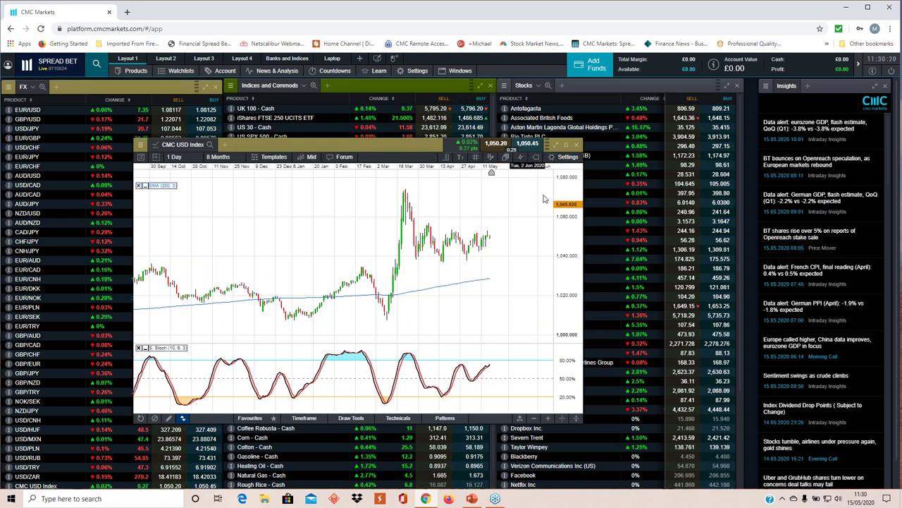
# Set the CMC USD Index chart's font profile to Medium Fonts and make its axis text Bold.
pyautogui.click(568, 157)
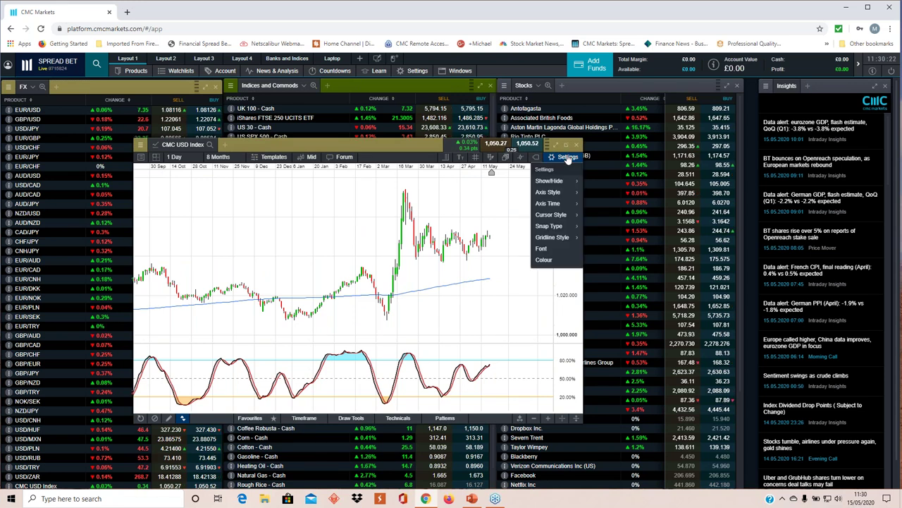
pyautogui.click(542, 248)
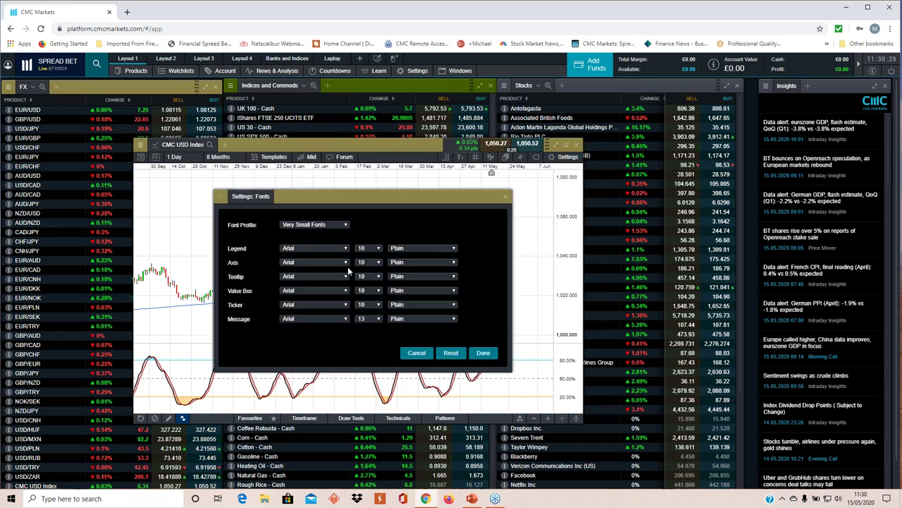
pyautogui.click(407, 263)
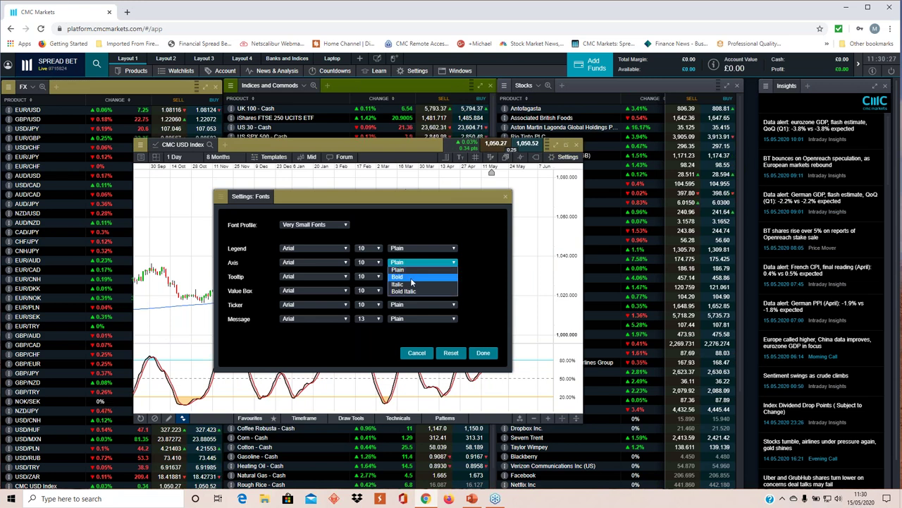
pyautogui.click(411, 277)
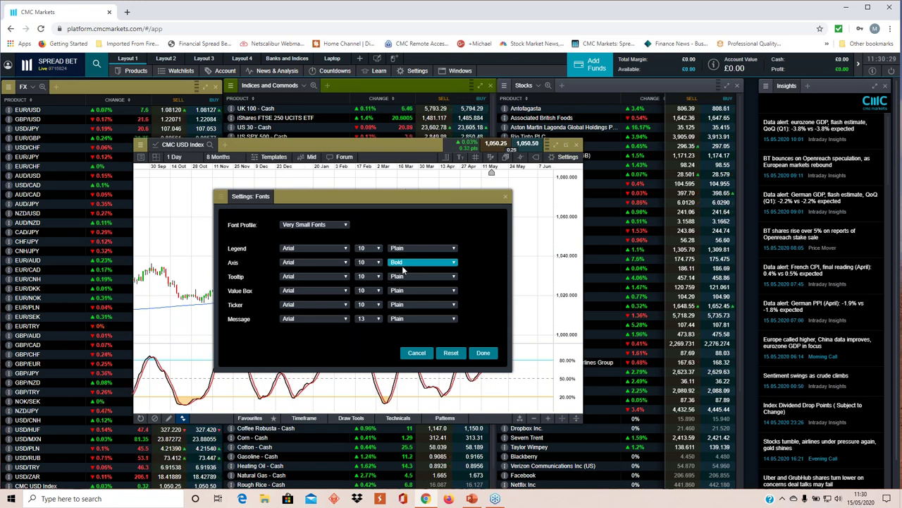
pyautogui.click(314, 224)
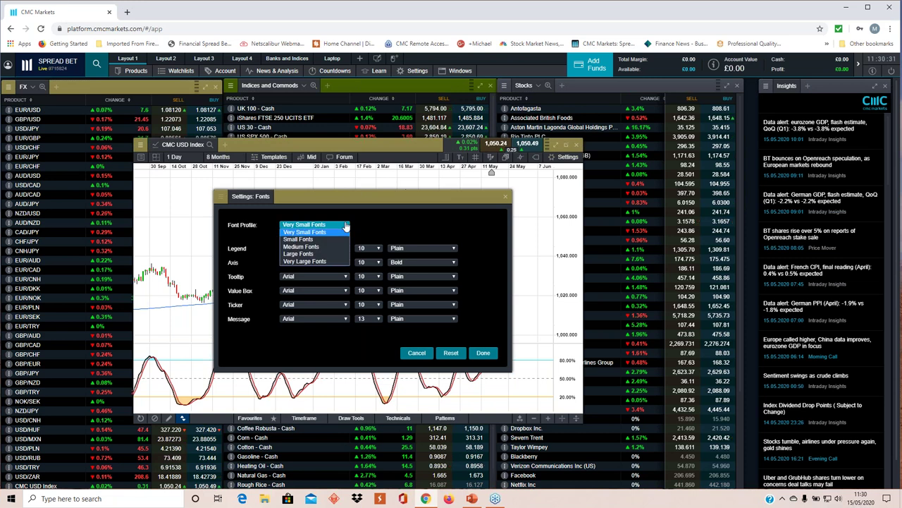
pyautogui.click(339, 252)
pyautogui.click(413, 262)
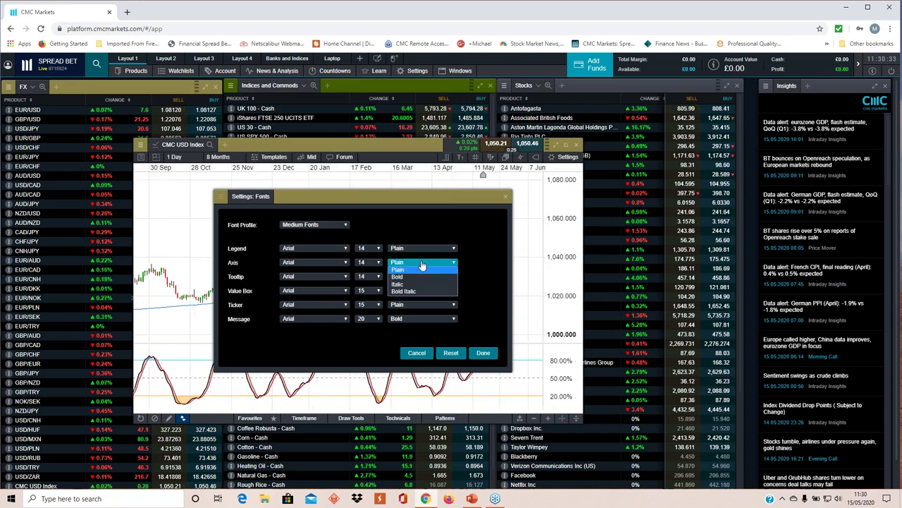
pyautogui.click(410, 275)
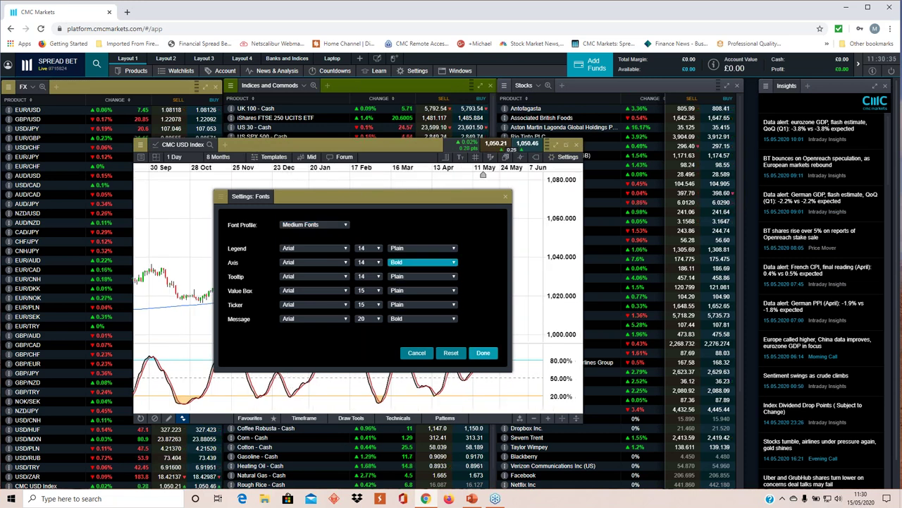
pyautogui.click(483, 353)
# Narrow the CMC USD Index chart's range to 5 Months and review the recent prices before closing it.
pyautogui.scroll(1, 416, 297)
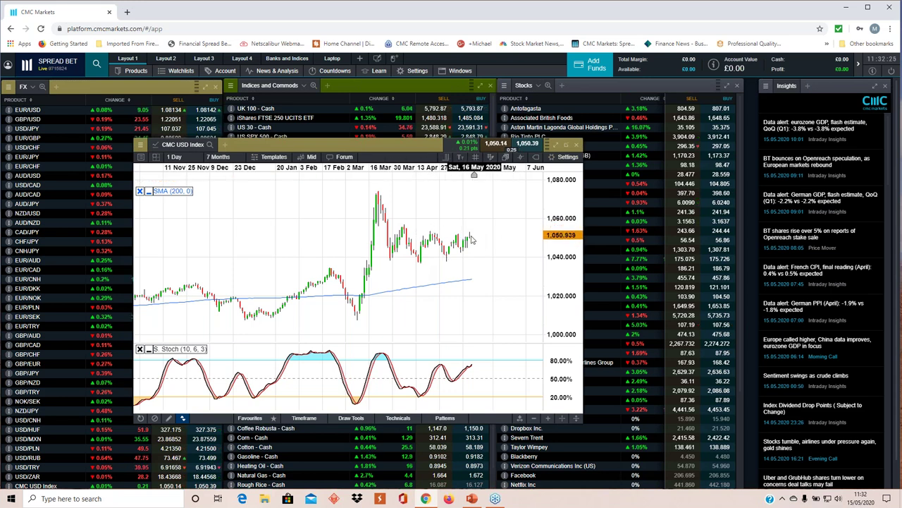
pyautogui.scroll(2, 445, 243)
pyautogui.scroll(1, 445, 244)
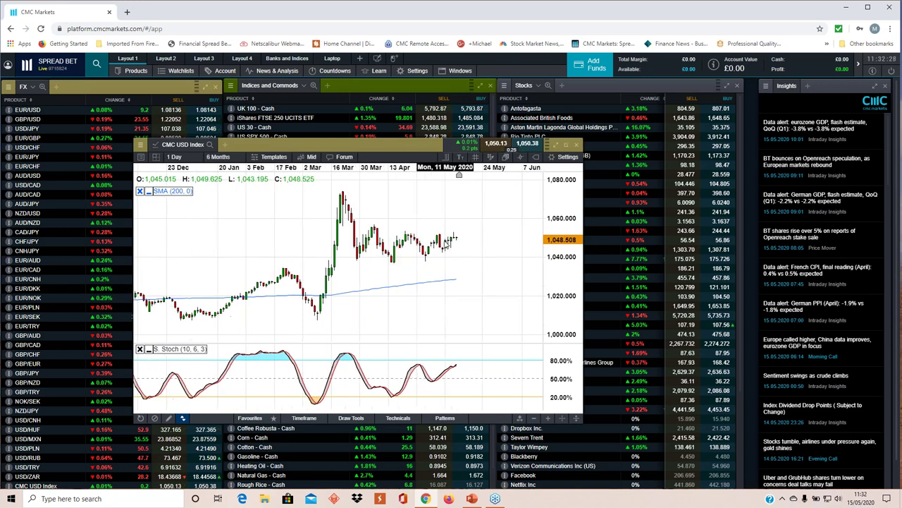
pyautogui.scroll(1, 447, 244)
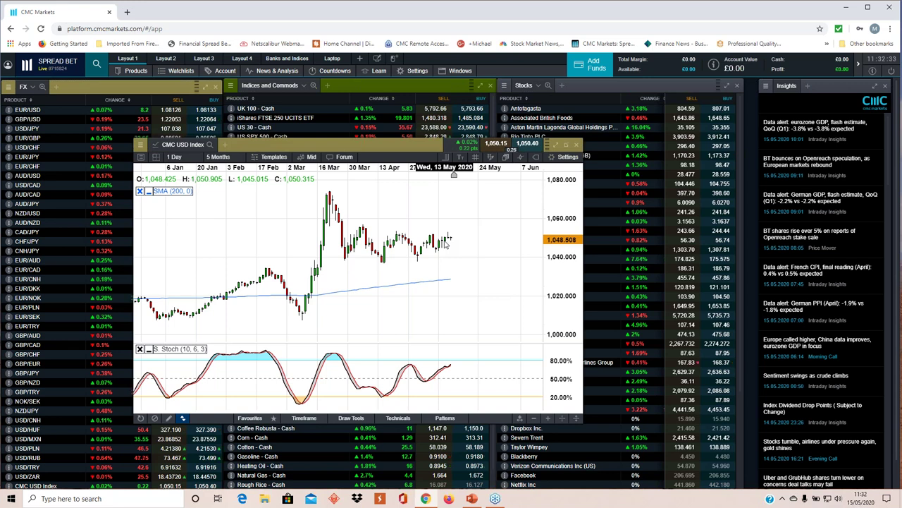
pyautogui.click(575, 146)
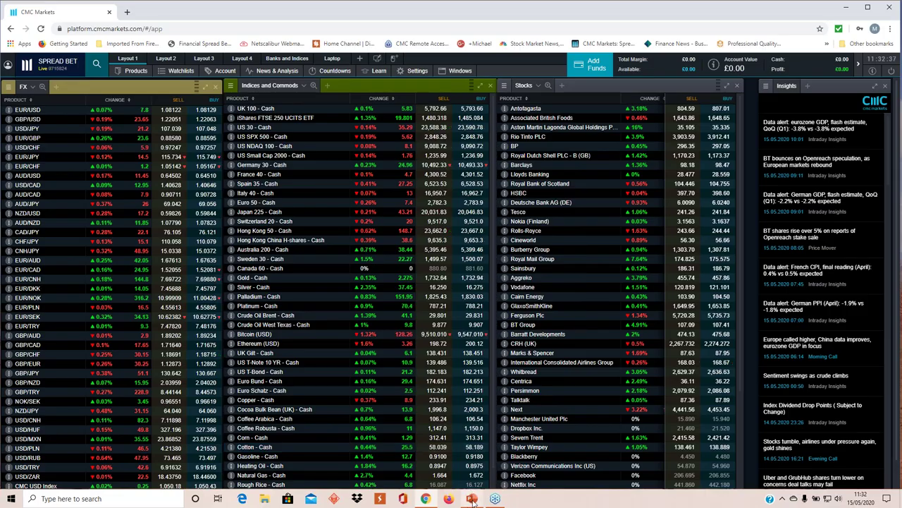